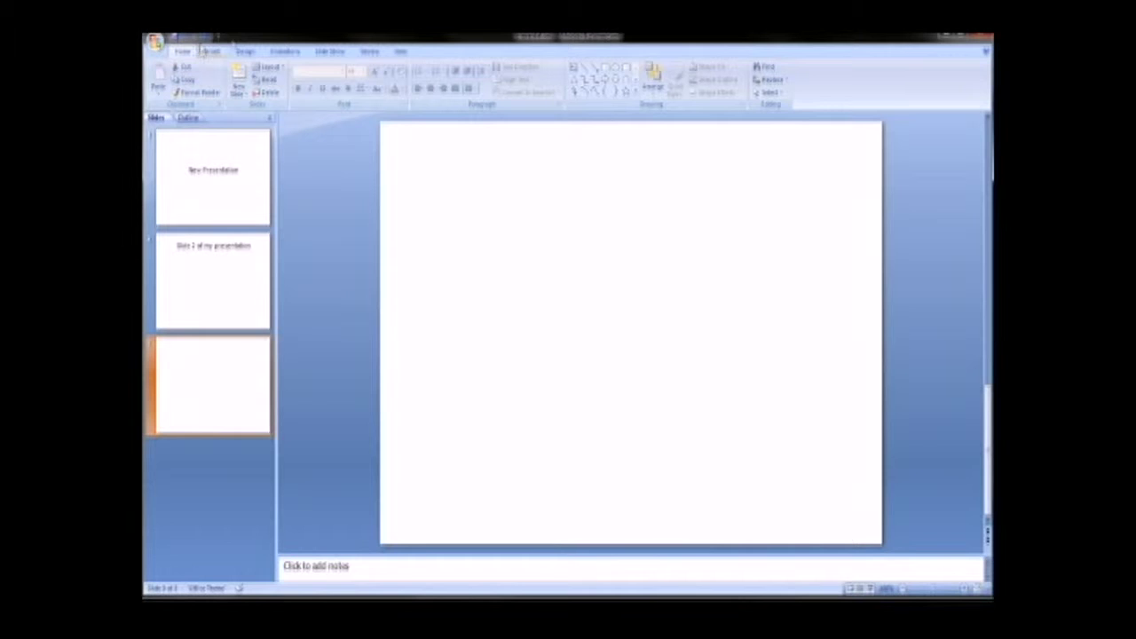
Draw an oval and a rounded rectangle side by side above the "New Presentation" title on slide 1
mouse_move(201, 40)
mouse_down()
mouse_move(201, 74)
mouse_move(221, 41)
mouse_up()
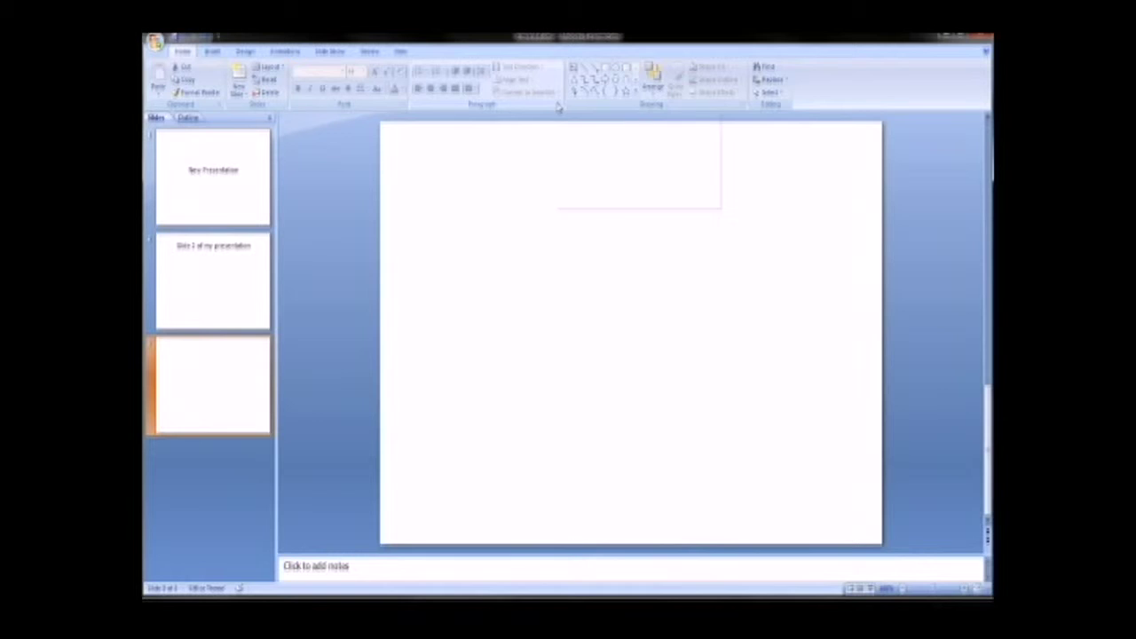
click(211, 174)
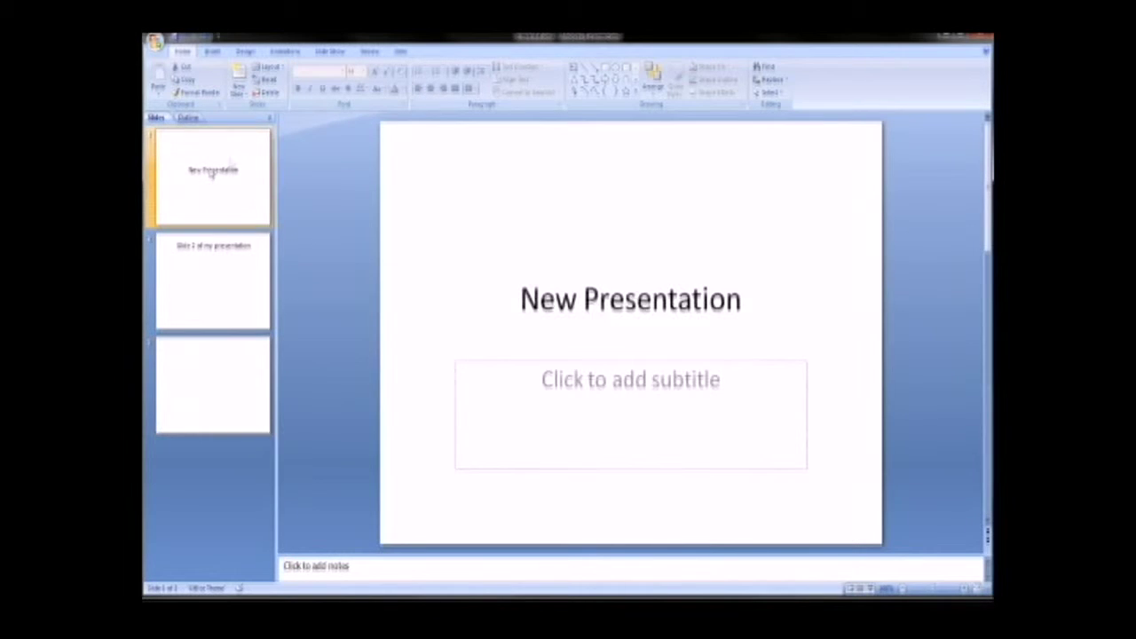
click(618, 70)
drag(522, 153, 648, 225)
drag(703, 140, 779, 235)
click(712, 247)
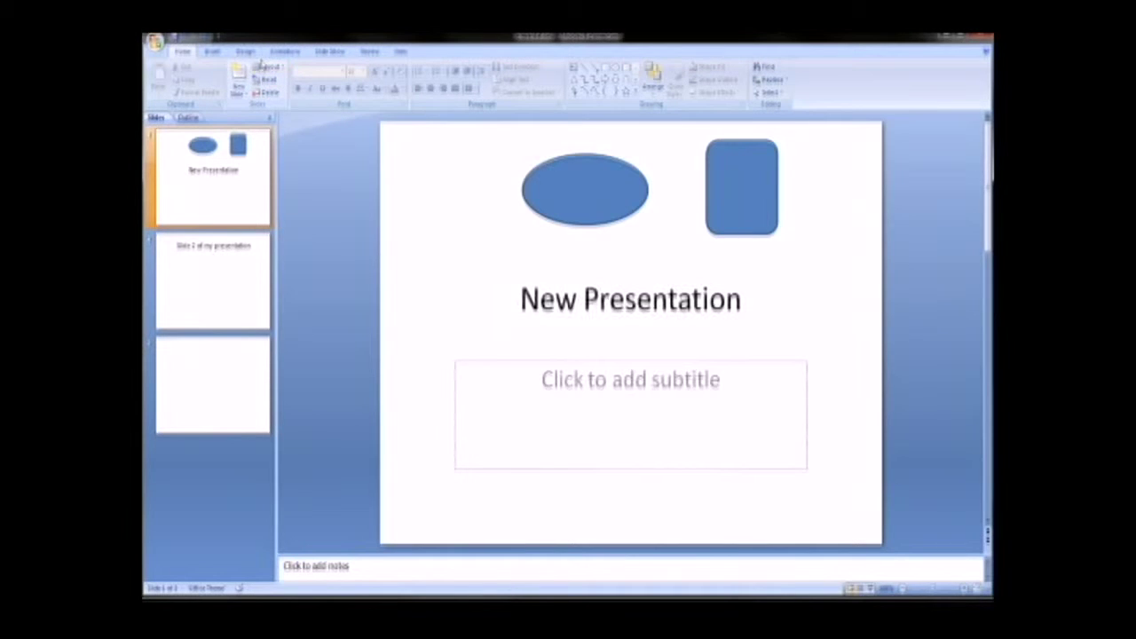
mouse_move(229, 55)
mouse_down()
mouse_move(293, 71)
mouse_move(266, 116)
mouse_move(234, 66)
mouse_up()
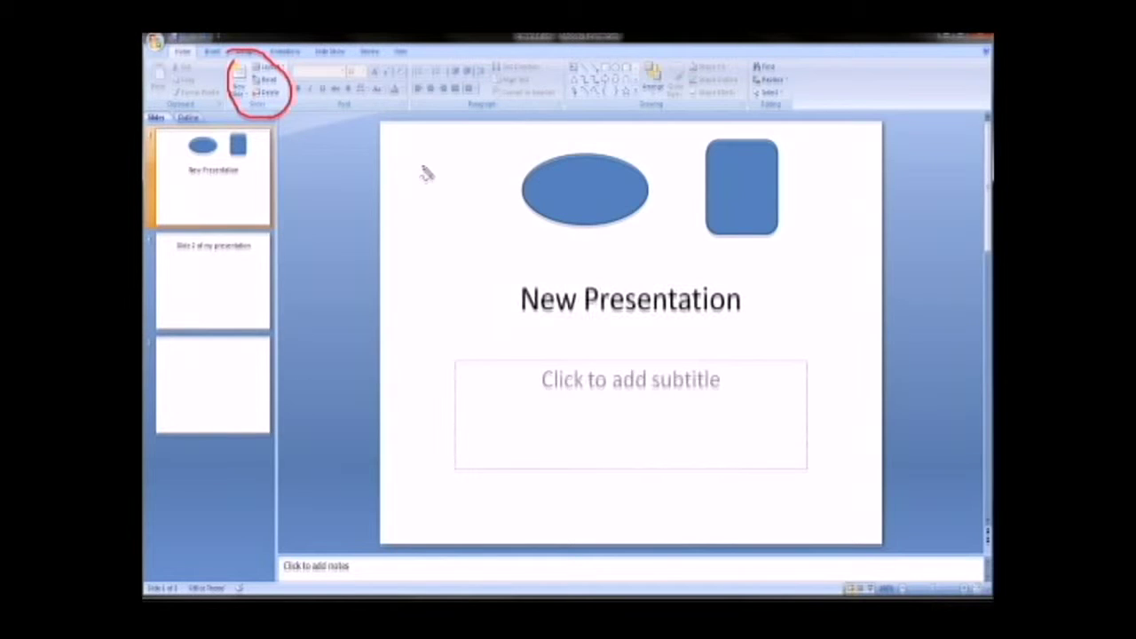
key(Escape)
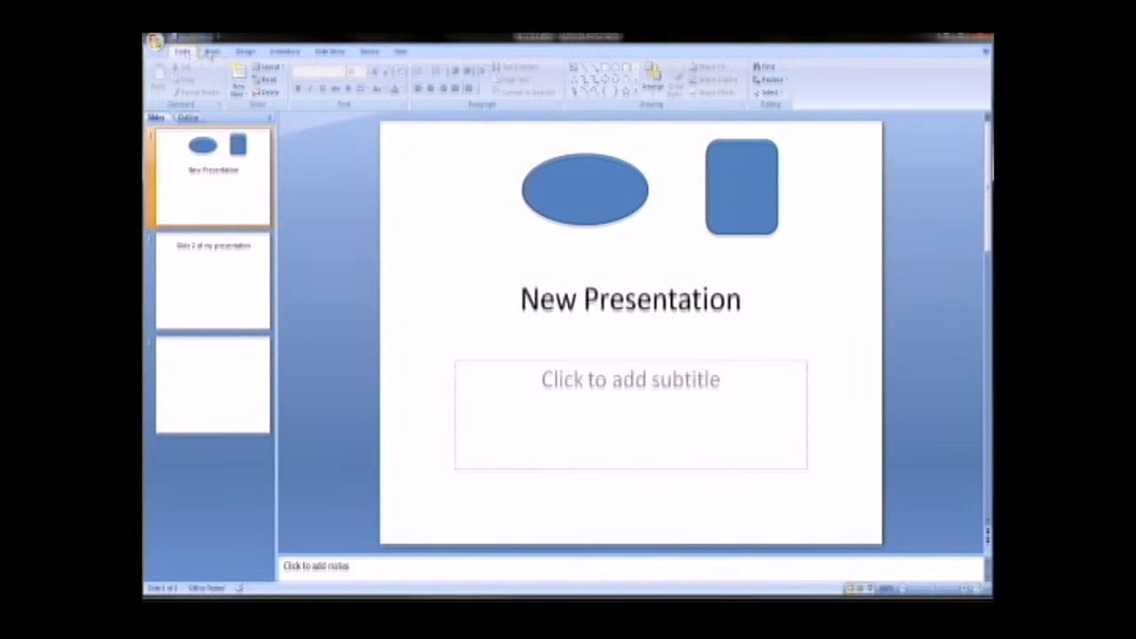
Insert a table with four columns and three rows on slide 3 and enter "Column 1" in its first header cell
click(211, 52)
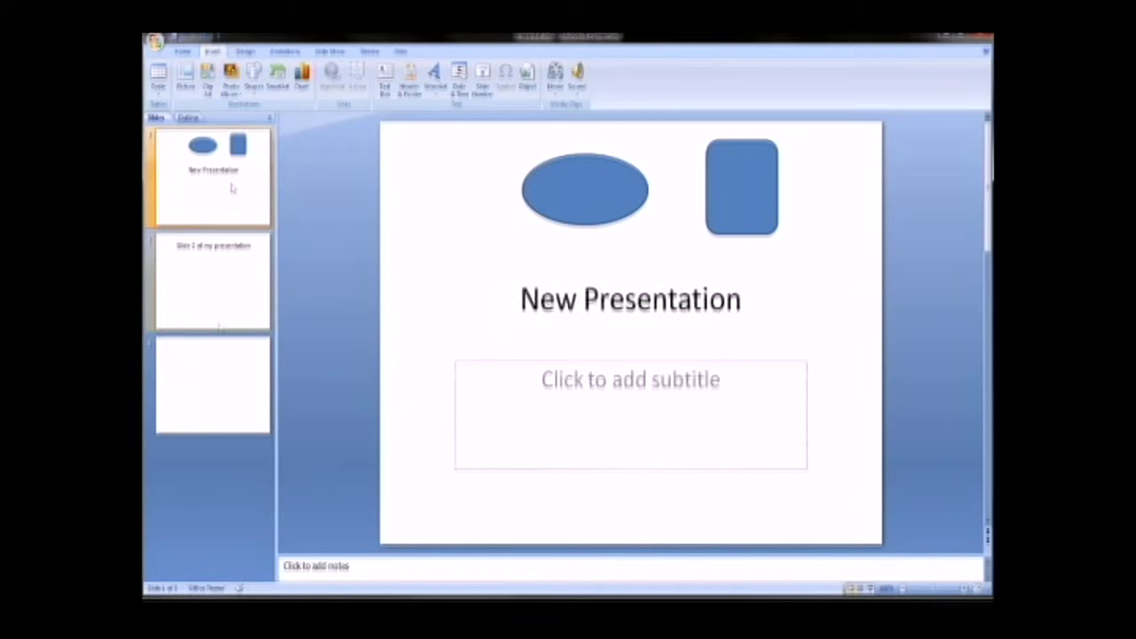
click(218, 384)
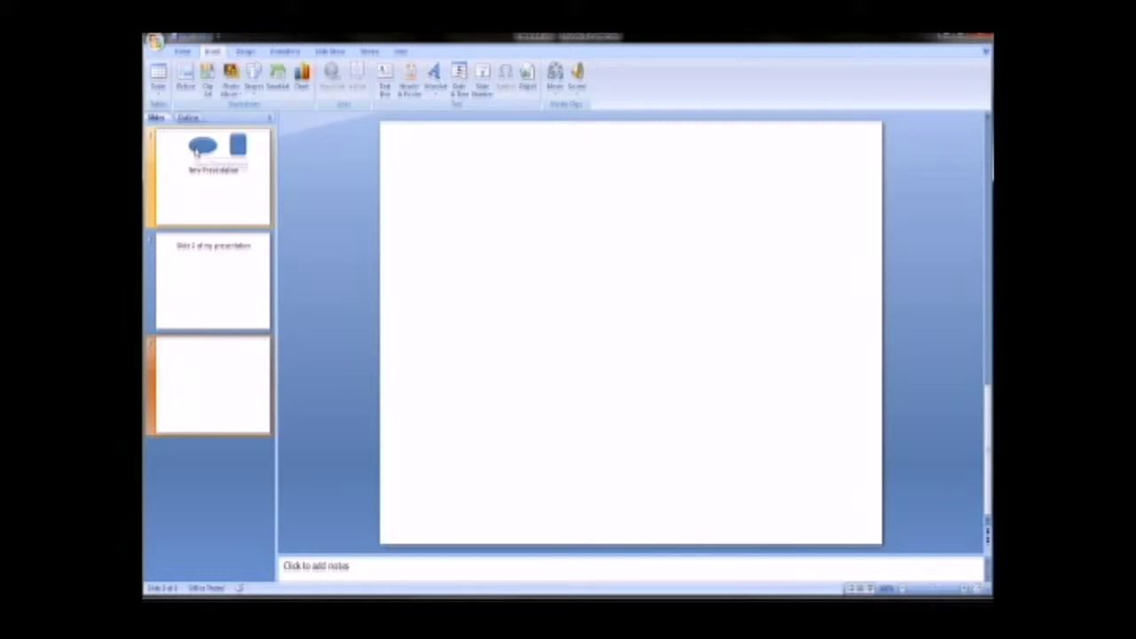
click(160, 89)
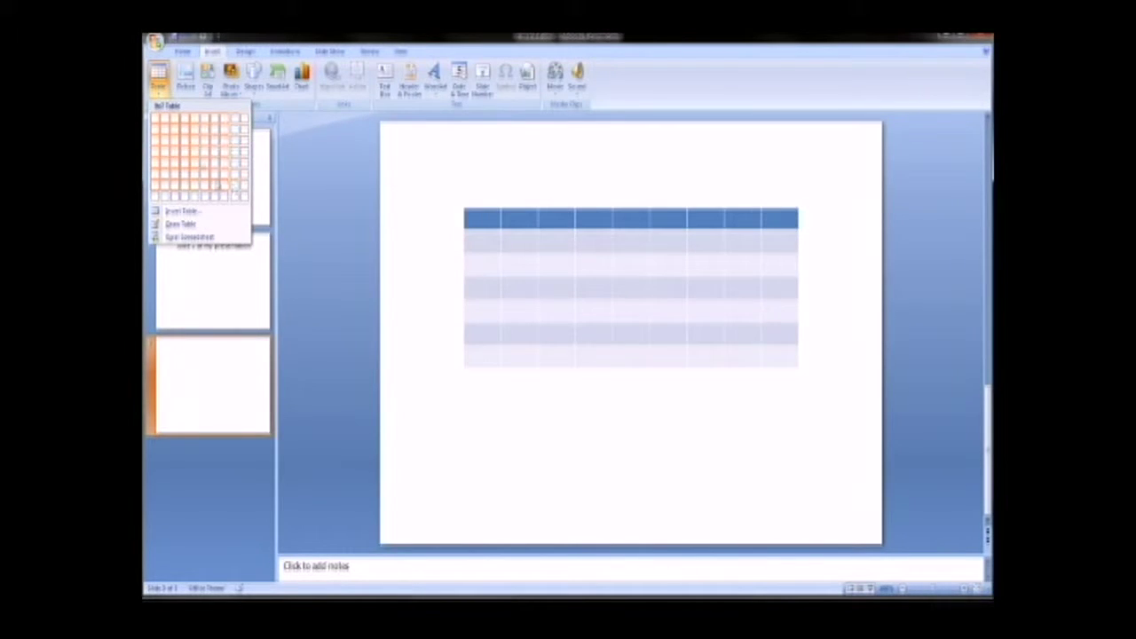
click(187, 140)
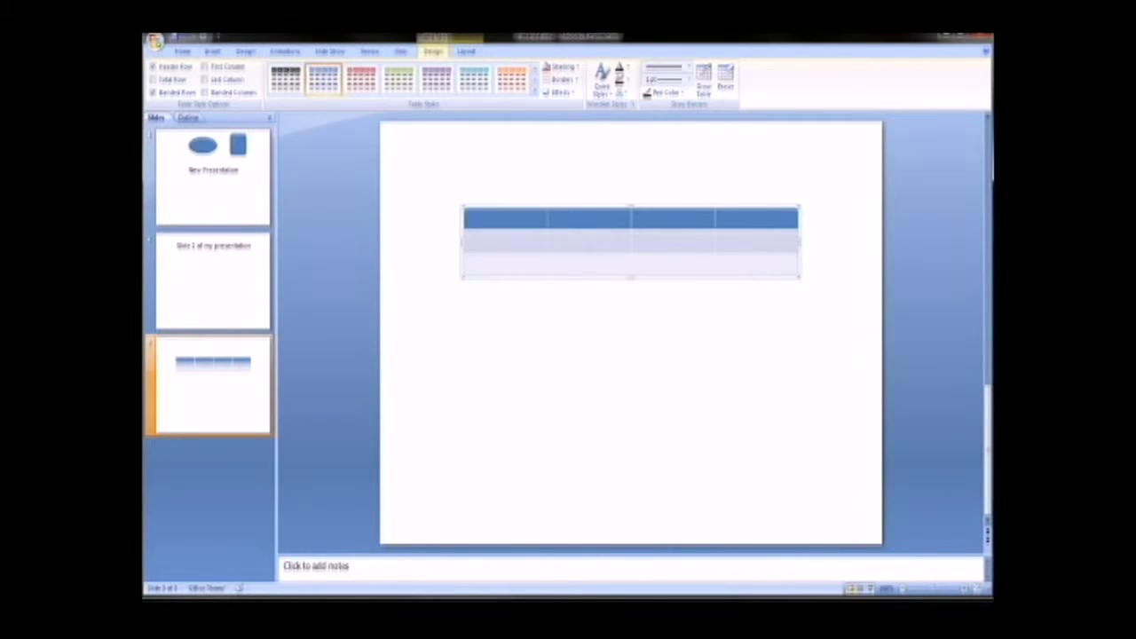
text(column 1)
key(Return)
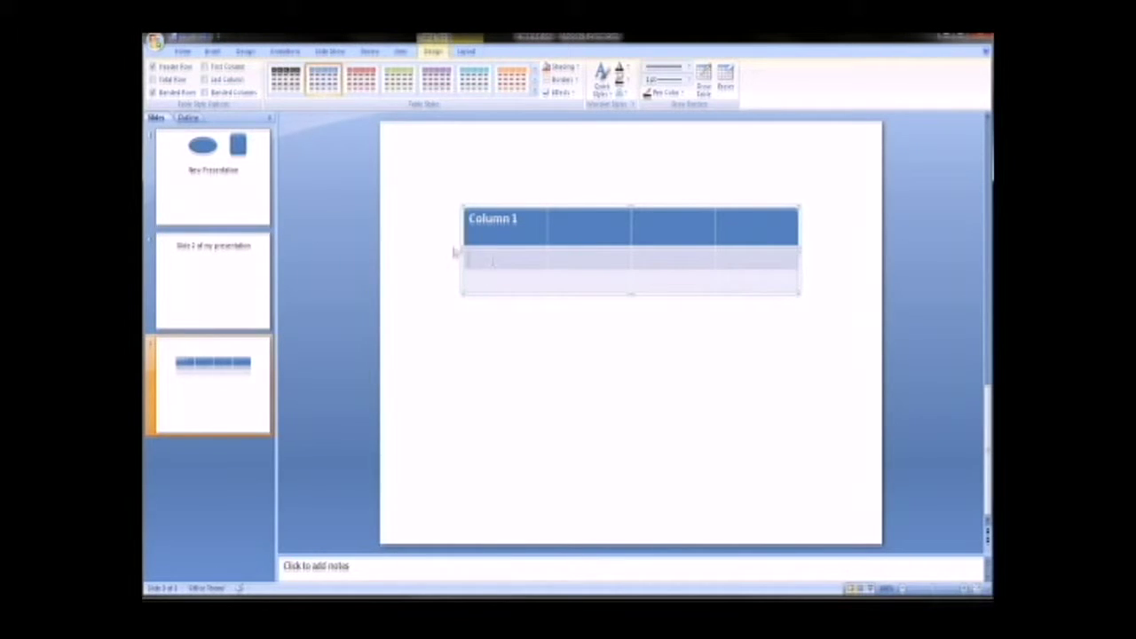
Insert an Excel spreadsheet on slide 3 and enlarge its grid to show about nine columns and 19 rows
click(212, 51)
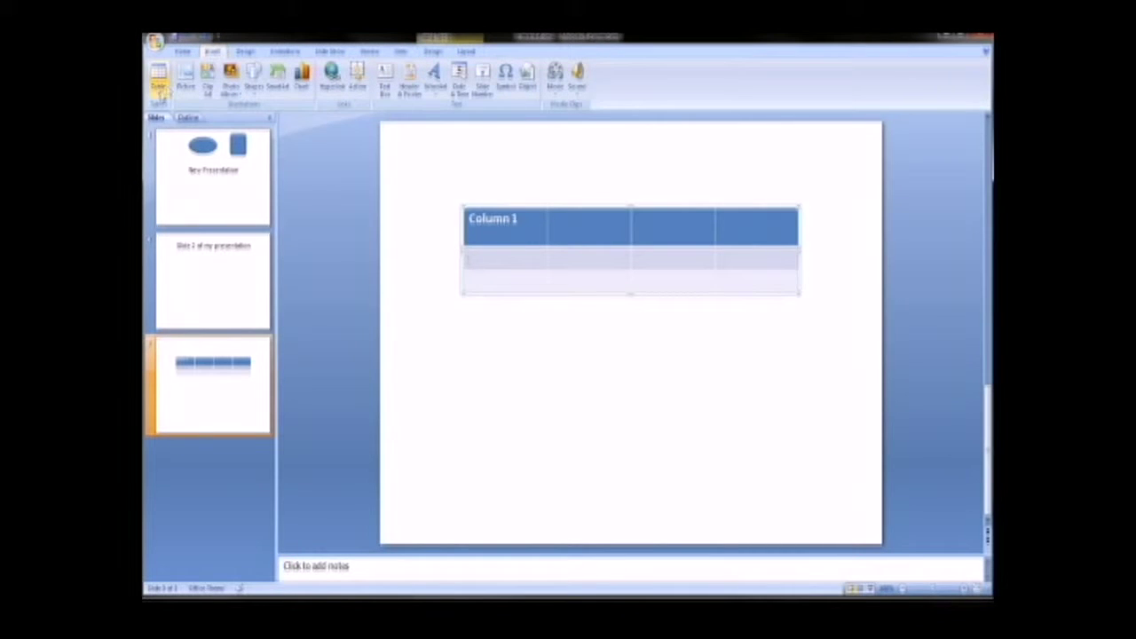
click(161, 89)
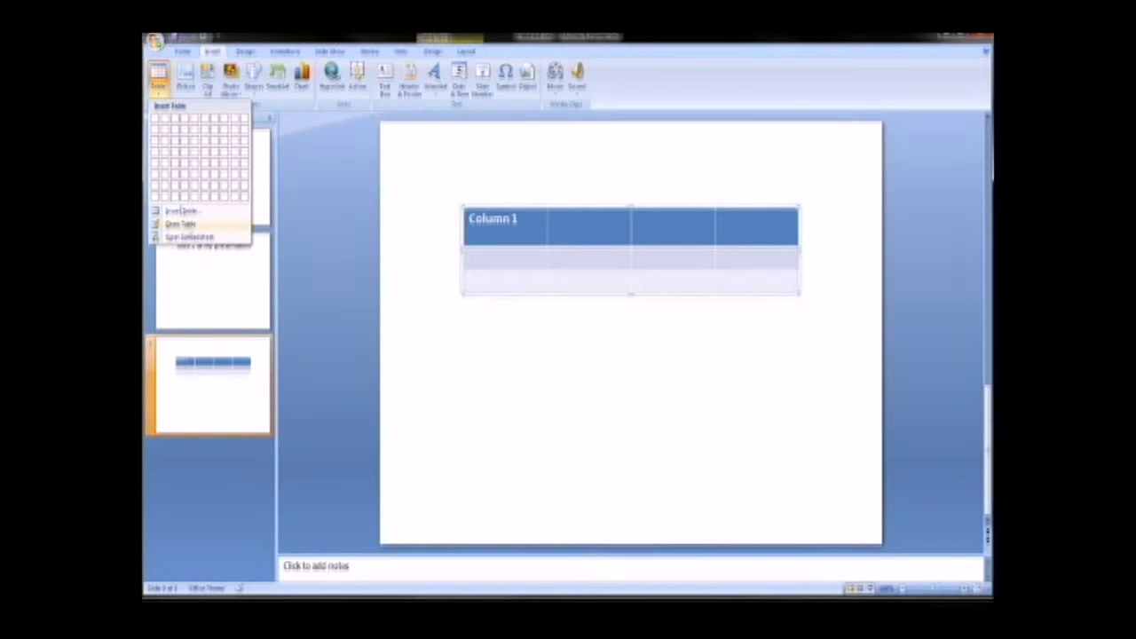
click(194, 238)
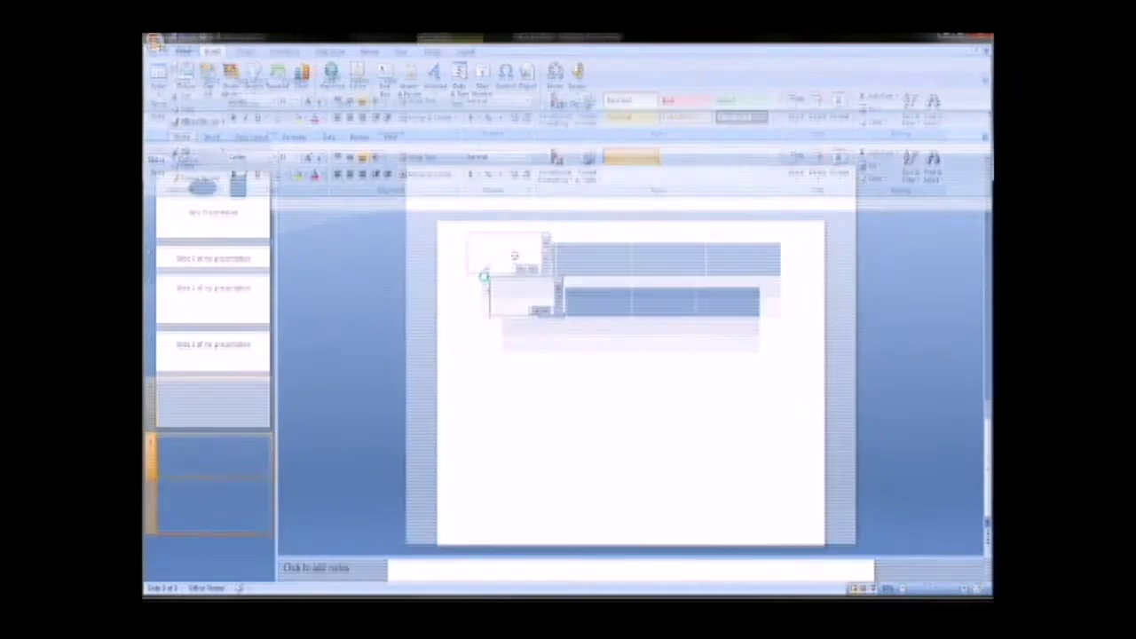
drag(708, 380, 687, 388)
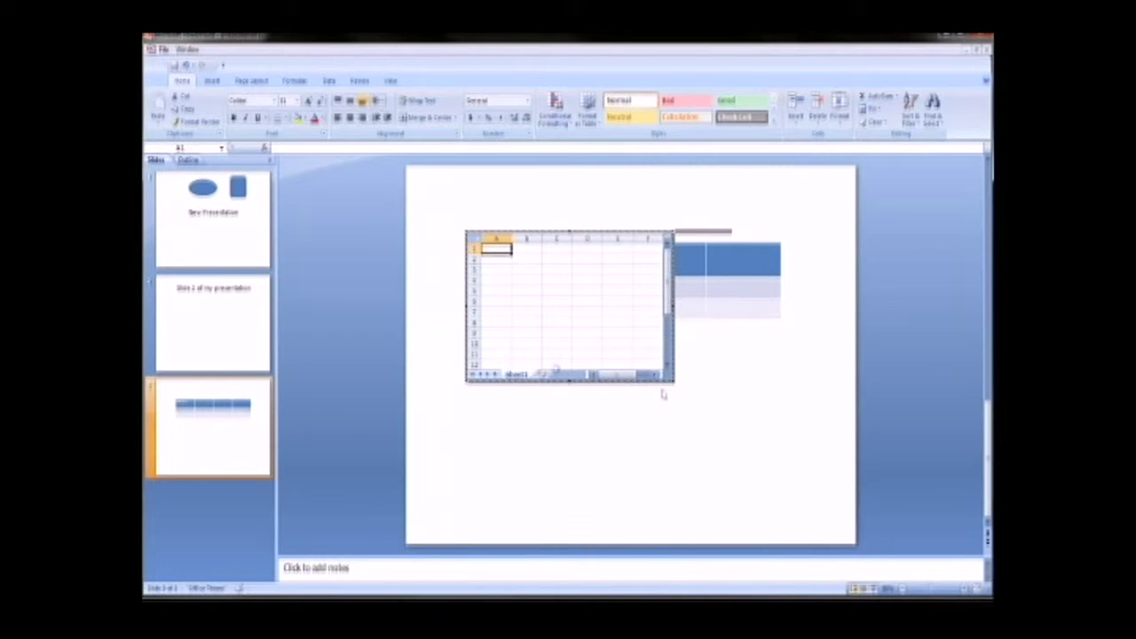
drag(675, 381, 767, 456)
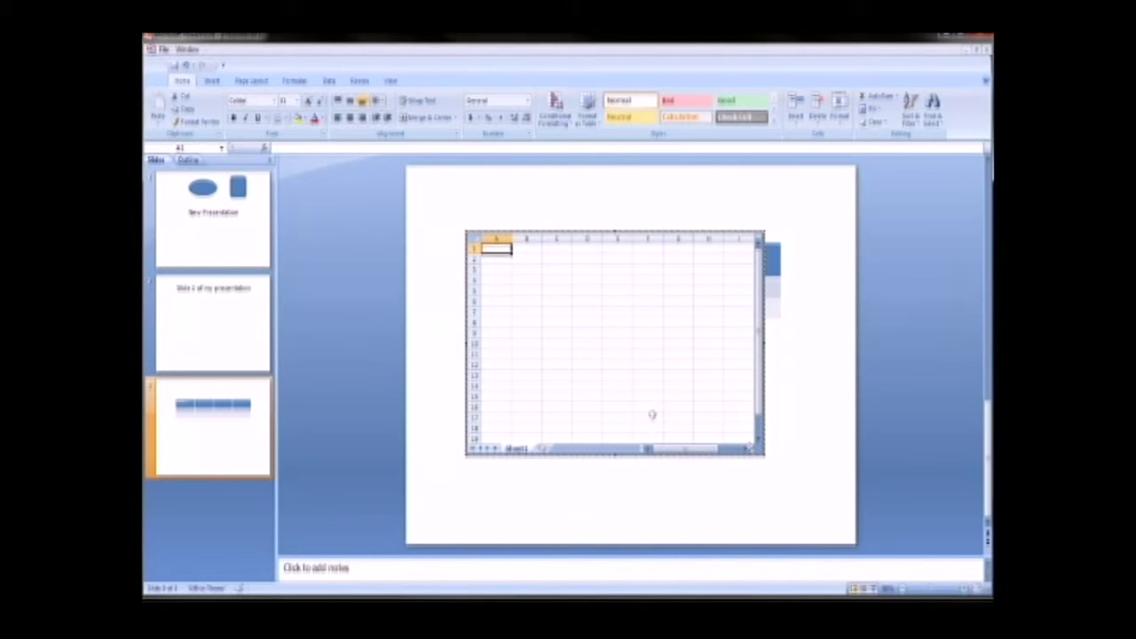
Fill scattered cells in columns A, C and E of the embedded spreadsheet with random sample text such as "dfsaf" and "sdfsdaf"
click(498, 258)
click(499, 248)
click(297, 149)
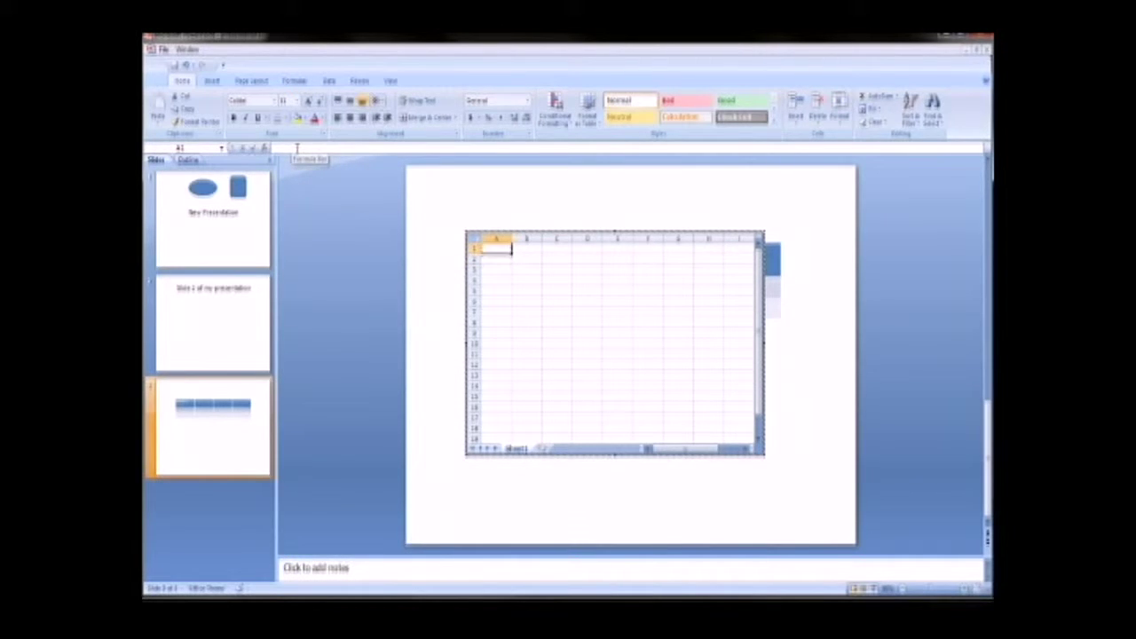
click(497, 268)
text(dfsaf)
click(493, 290)
text(sdfsdaf)
click(500, 323)
text(sadf)
click(545, 346)
text(sdfsadf)
click(558, 302)
text(sadfsadf)
click(618, 312)
text(sdf)
click(624, 366)
text(asdfsa)
click(510, 376)
text(asdf)
click(555, 386)
text(sdf)
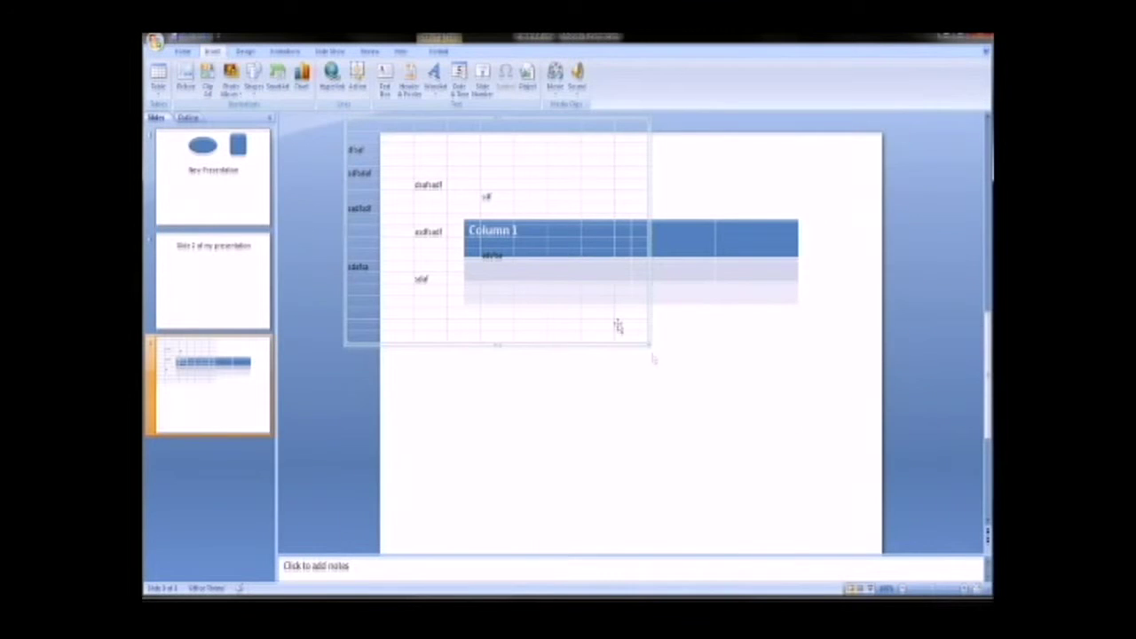
Shrink the embedded spreadsheet and place it below the Column 1 table on slide 3
drag(647, 343, 541, 265)
drag(441, 120, 531, 316)
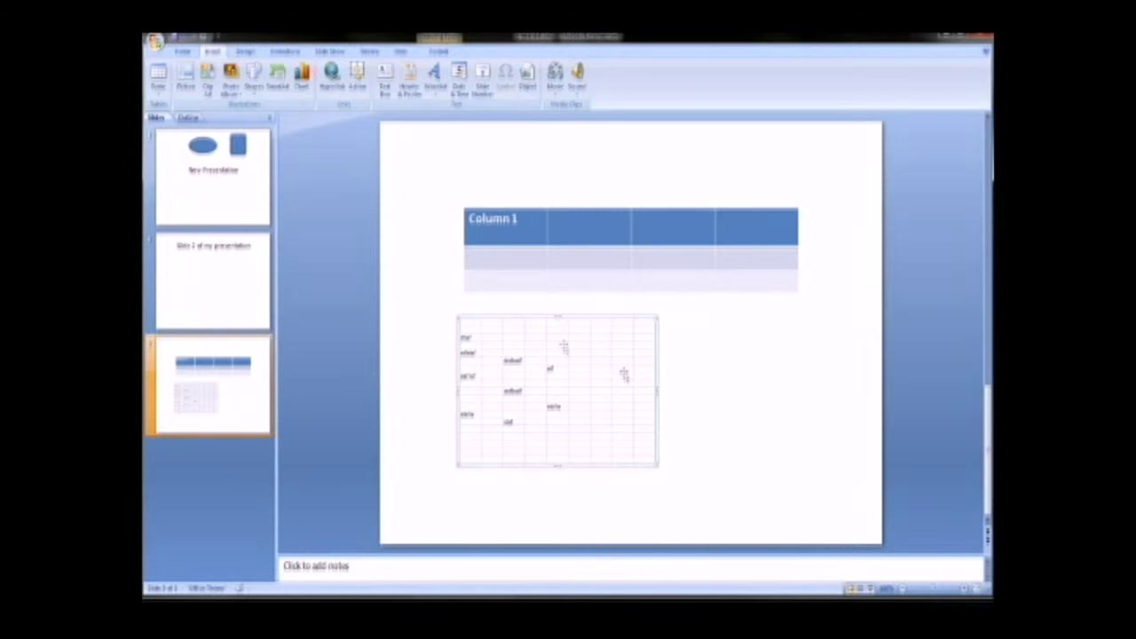
drag(658, 465, 667, 470)
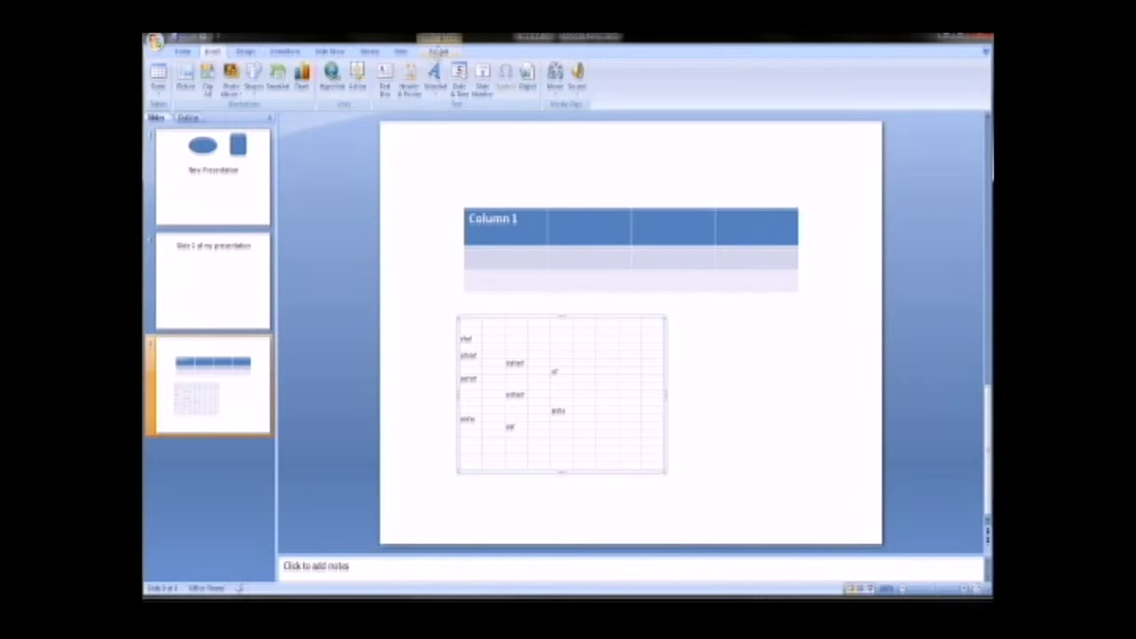
Examine the embedded spreadsheet's drawing format options and its cell editing mode
mouse_move(412, 39)
mouse_down()
mouse_move(469, 53)
mouse_move(425, 73)
mouse_up()
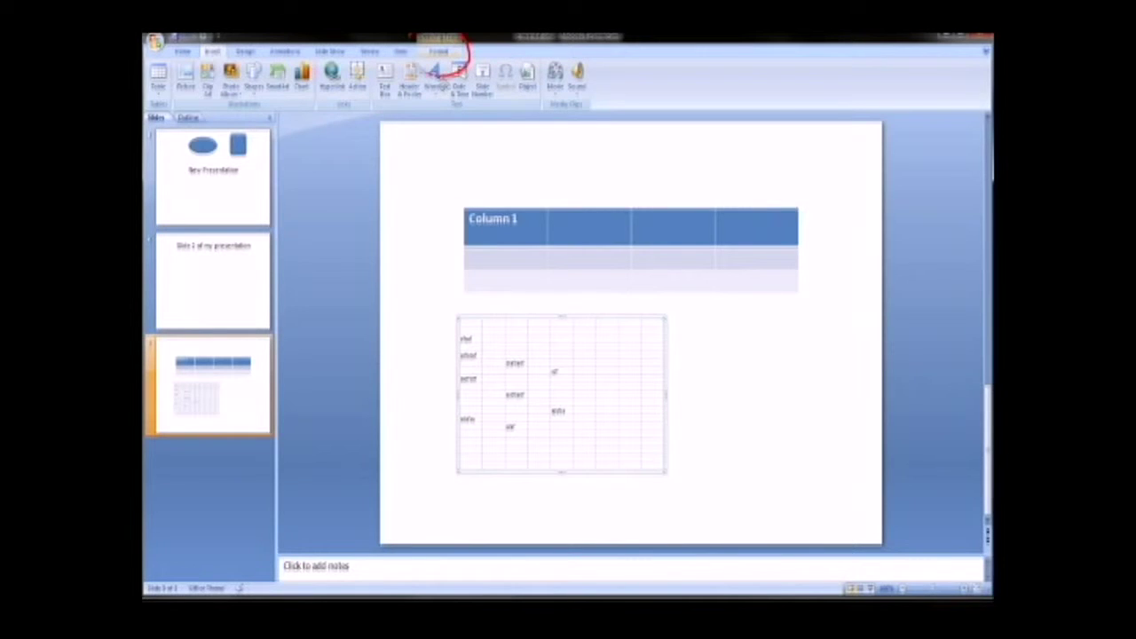
click(440, 52)
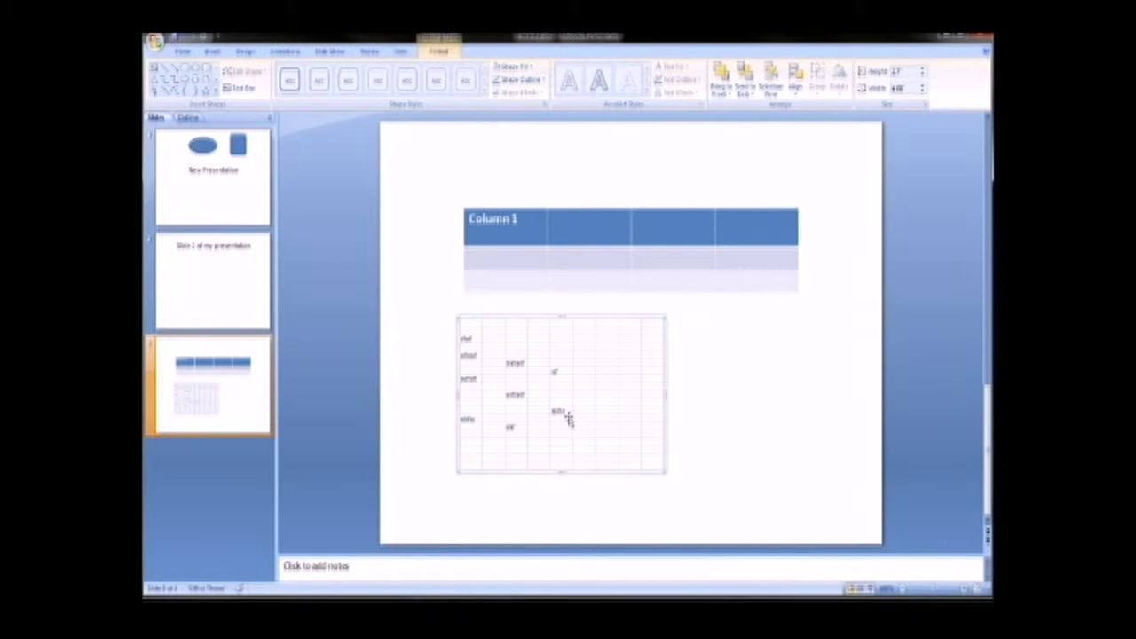
click(185, 54)
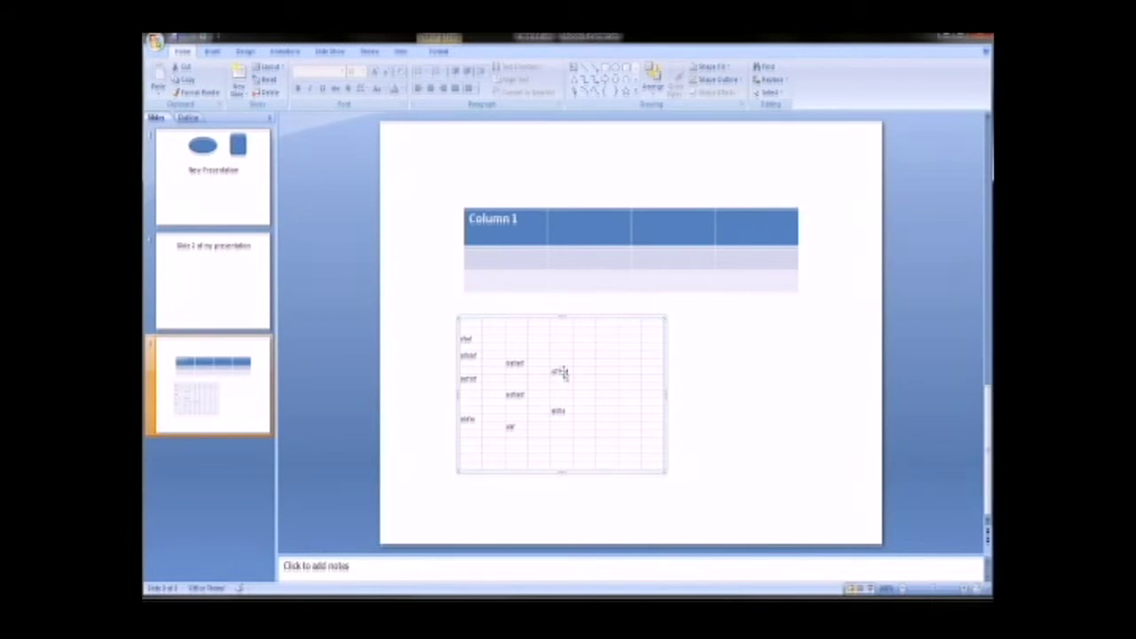
double_click(563, 372)
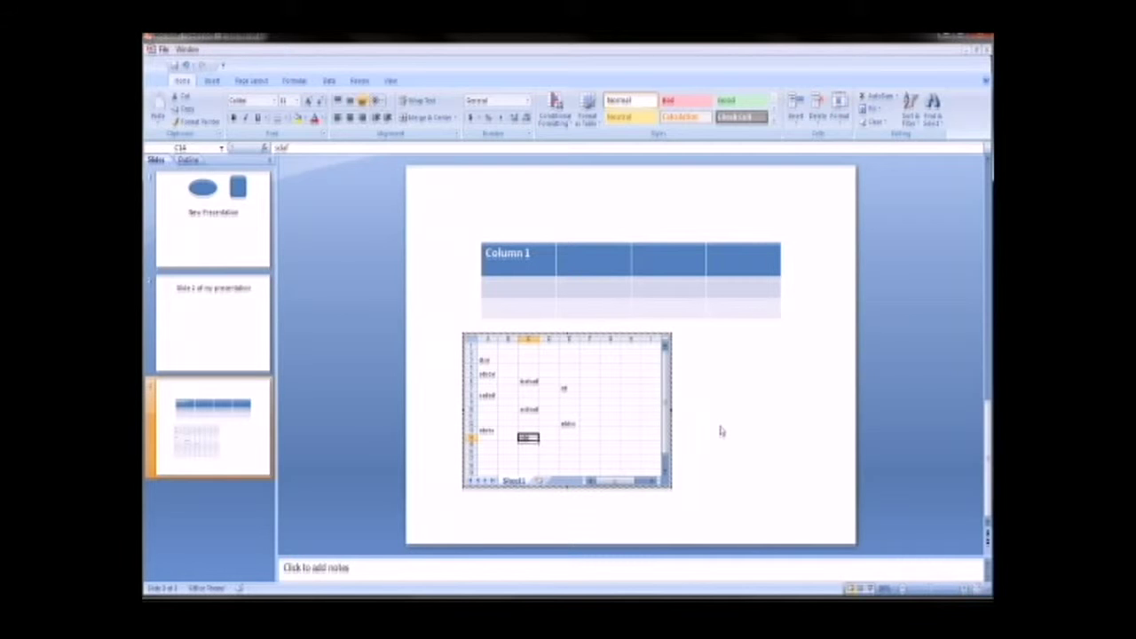
click(720, 431)
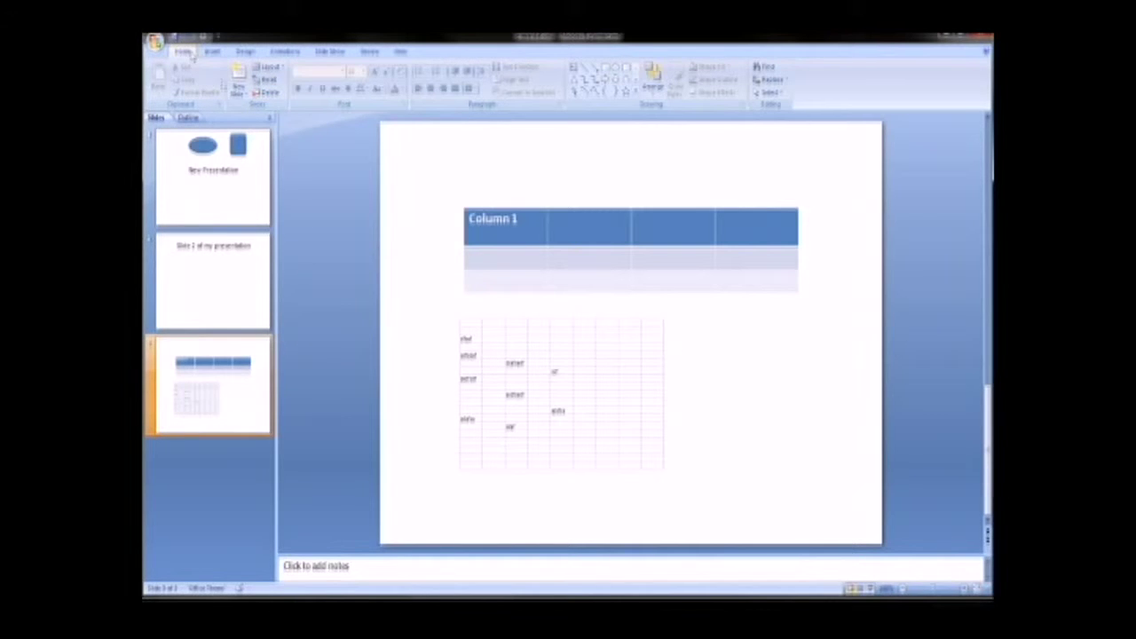
Add a blank slide after slide 3 and insert a dark black-and-white photo from the highlights folder of the Pictures library
click(238, 89)
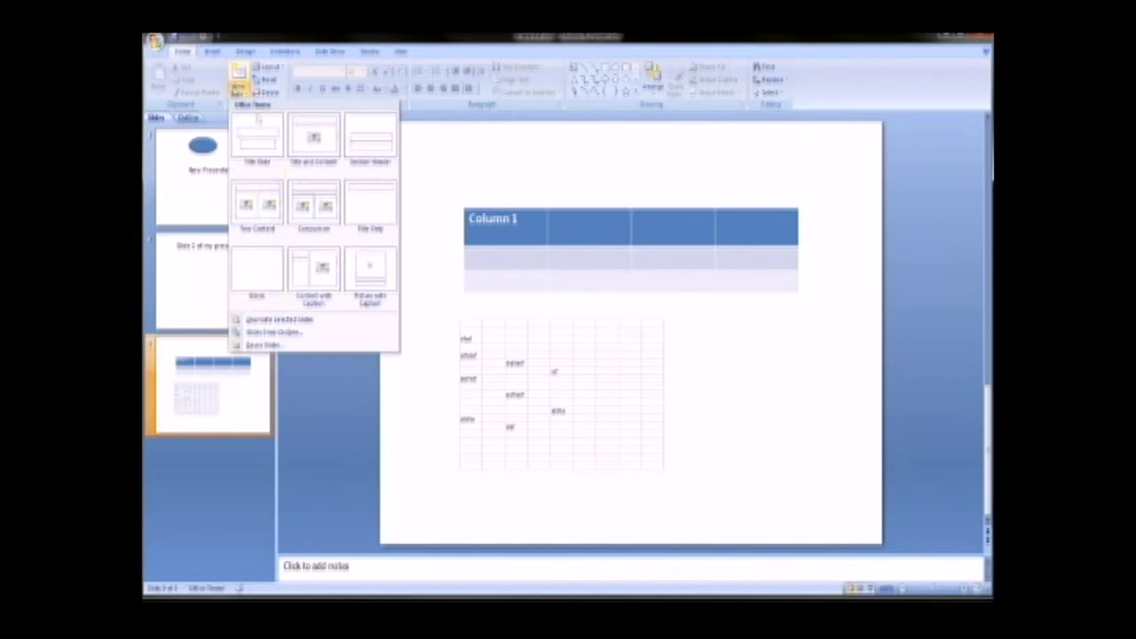
click(255, 270)
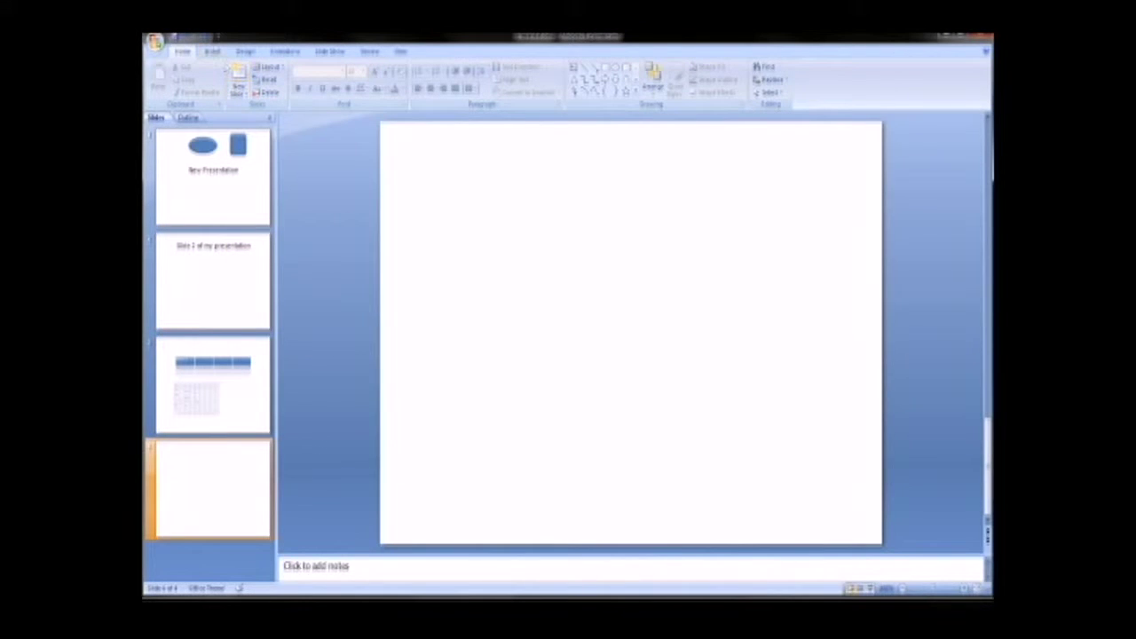
click(214, 51)
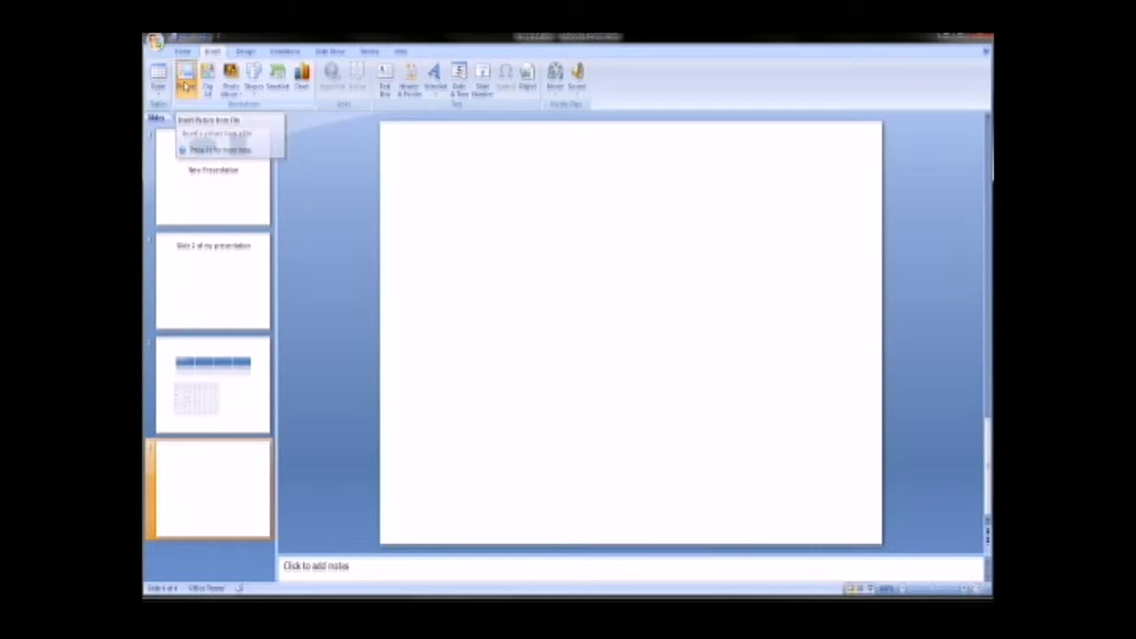
click(185, 85)
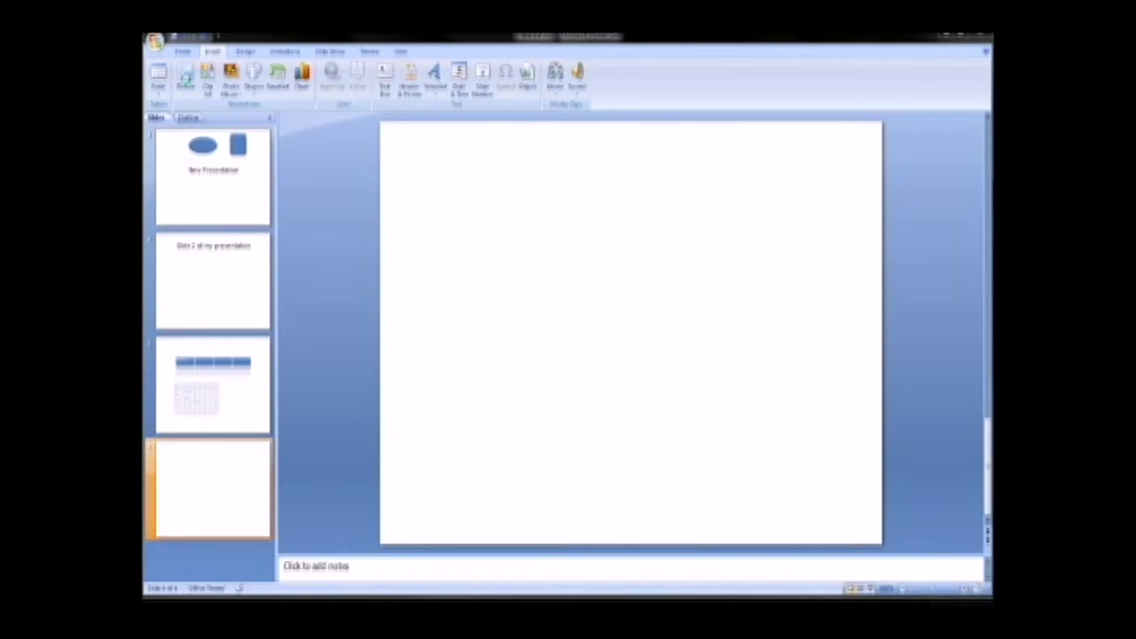
drag(315, 47, 501, 162)
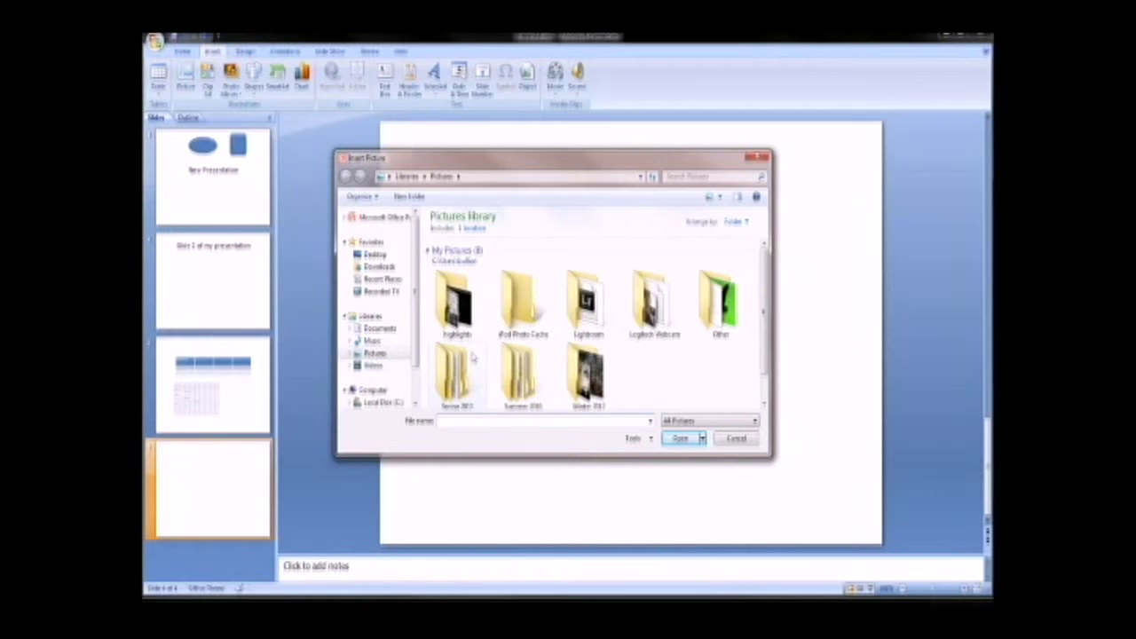
click(459, 319)
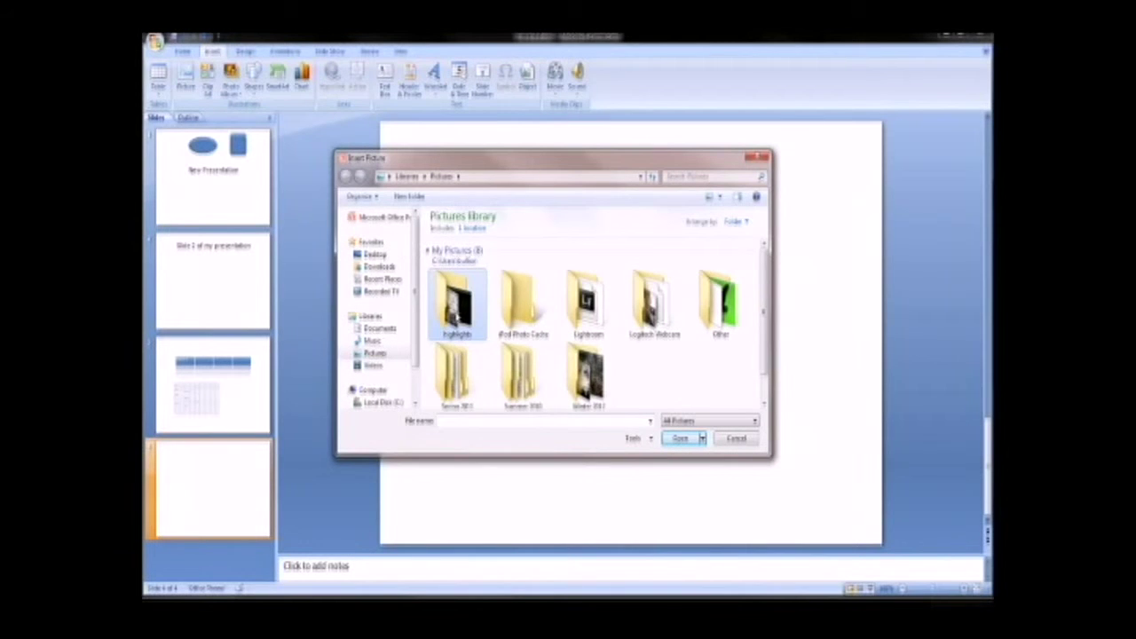
double_click(458, 318)
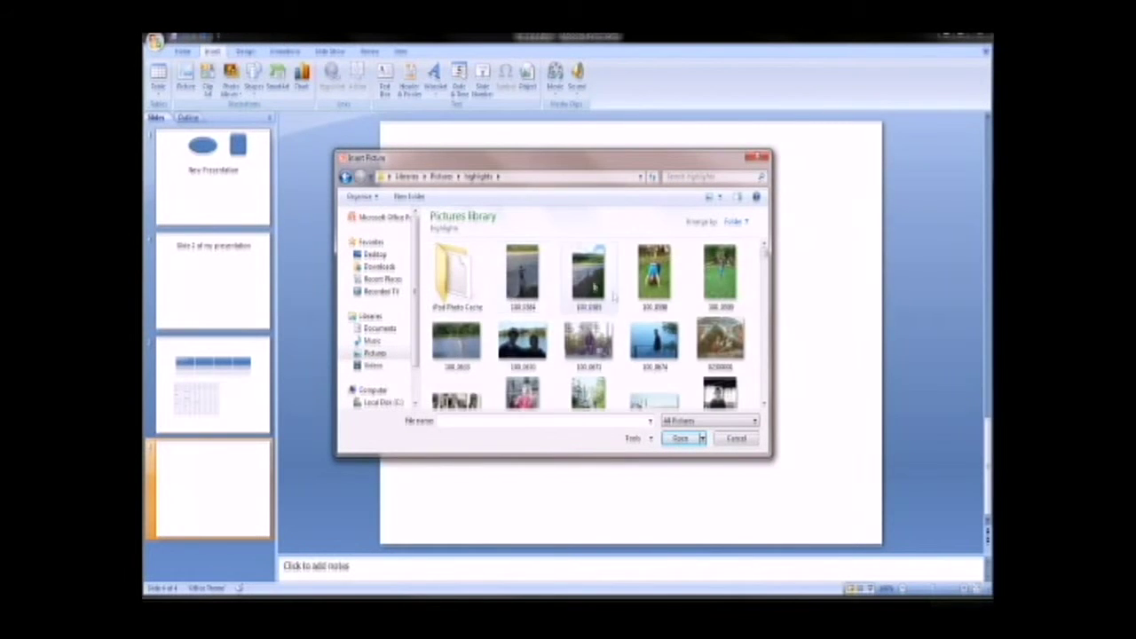
scroll(612, 299, down, 5)
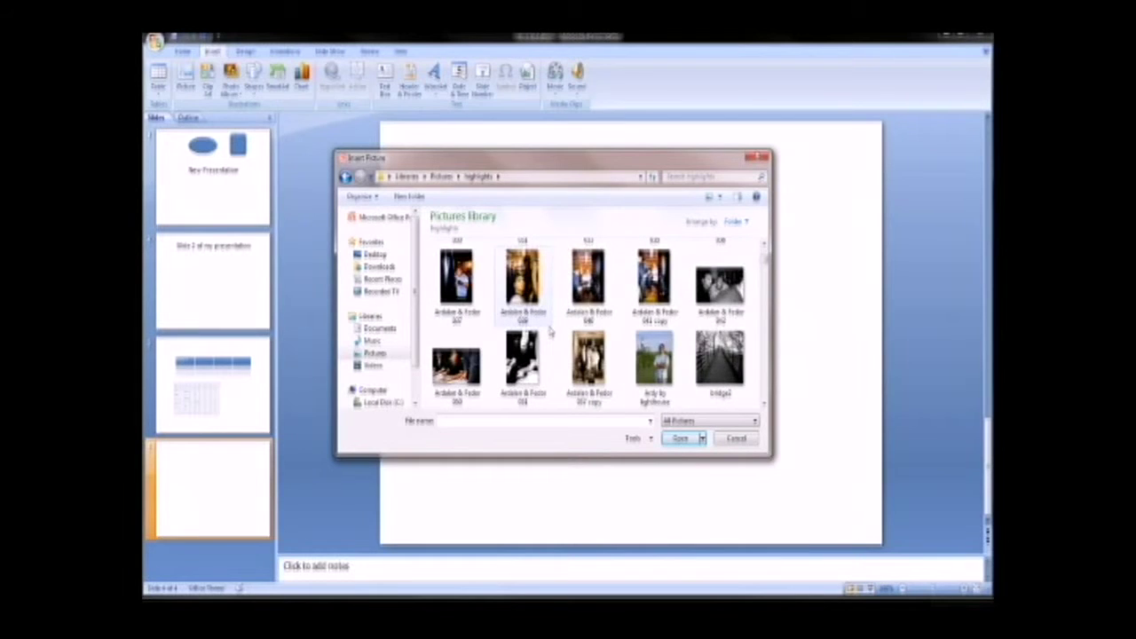
scroll(550, 330, down, 5)
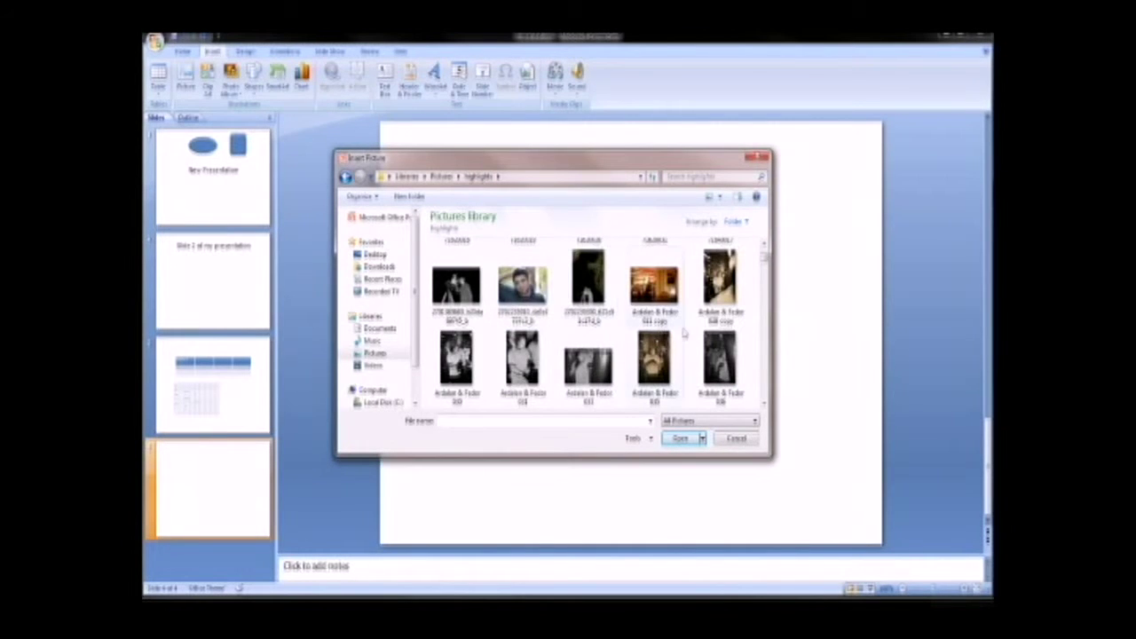
click(586, 371)
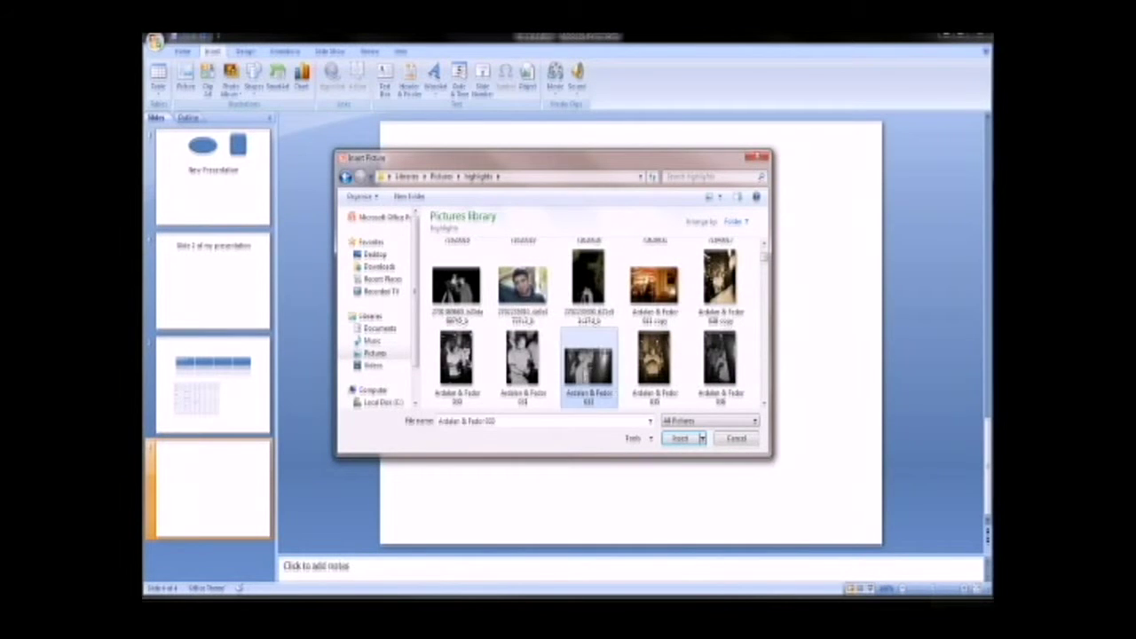
click(466, 307)
click(695, 444)
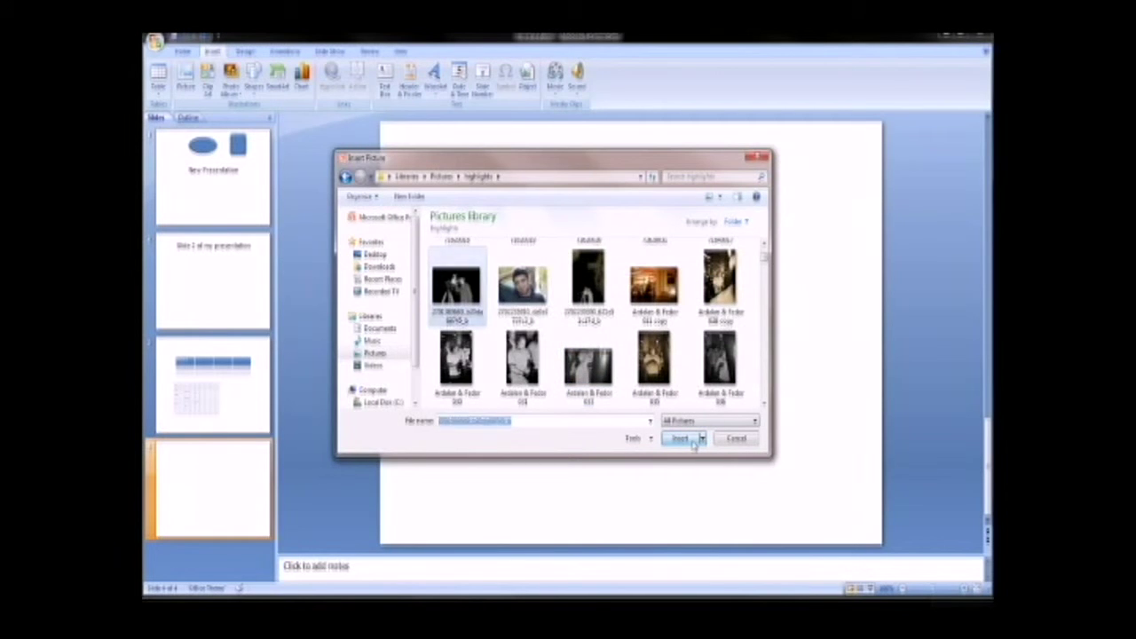
Insert the chosen telescope photo and position it in the upper-left corner of slide 4
click(793, 441)
drag(619, 315, 508, 212)
drag(486, 210, 487, 209)
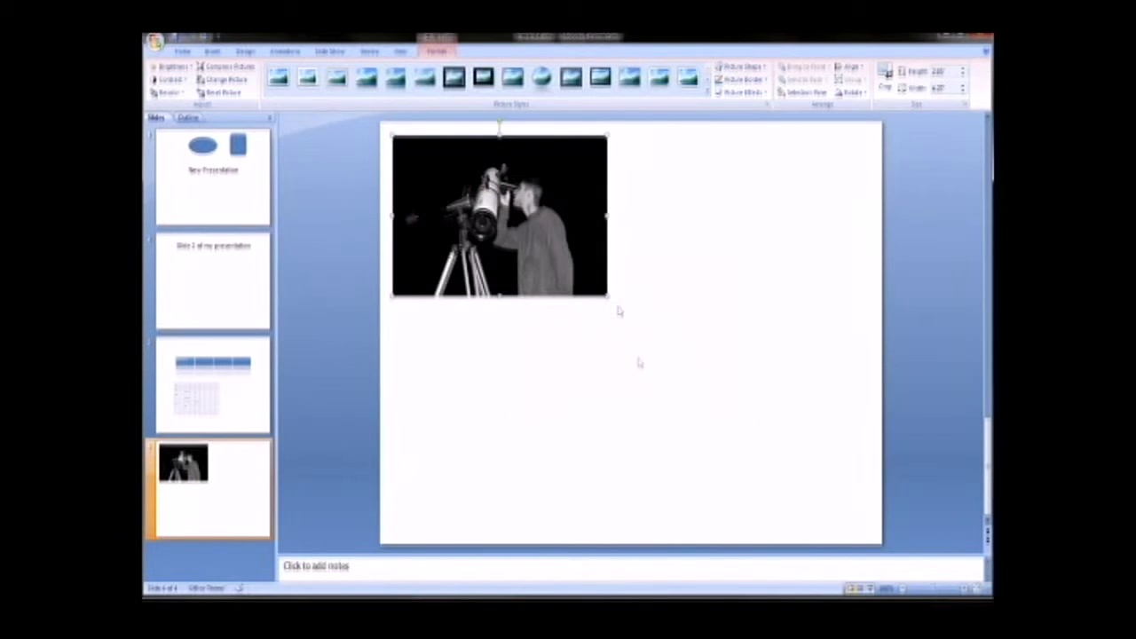
click(562, 362)
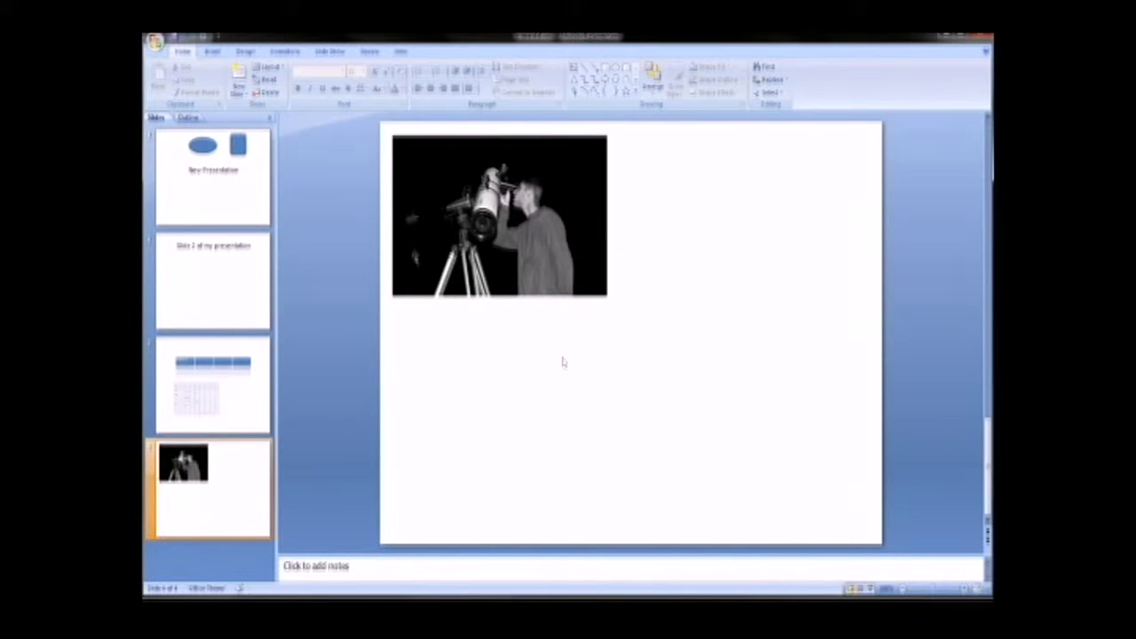
Shrink the telescope photo and move it to the upper-right corner of slide 4
click(212, 52)
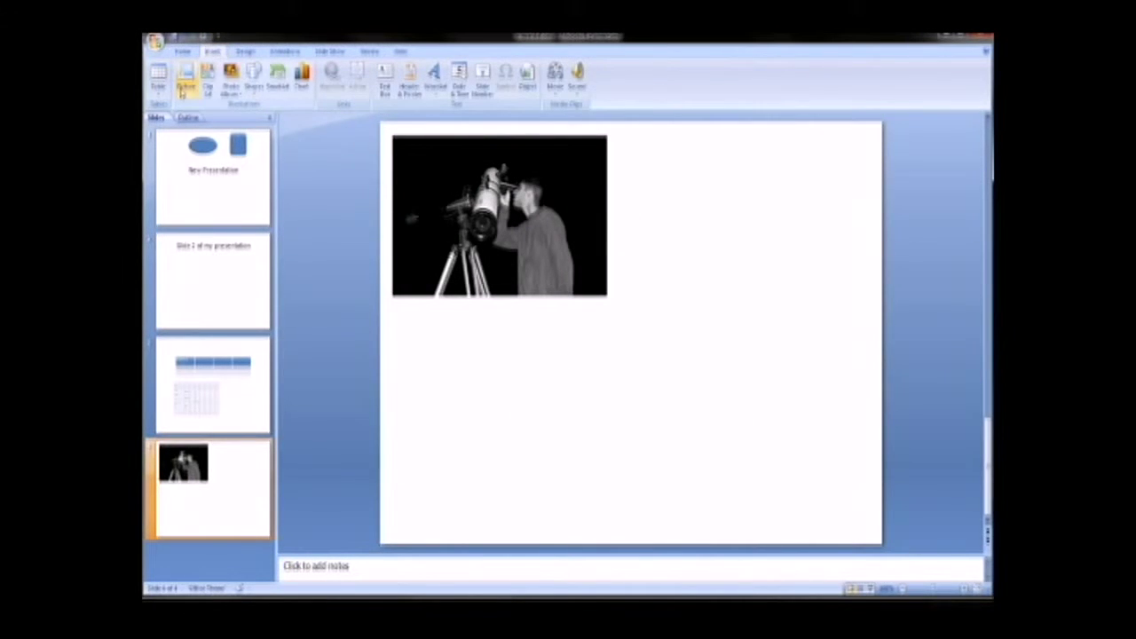
mouse_move(182, 92)
mouse_down()
mouse_move(173, 59)
mouse_move(209, 89)
mouse_move(160, 71)
mouse_move(173, 57)
mouse_up()
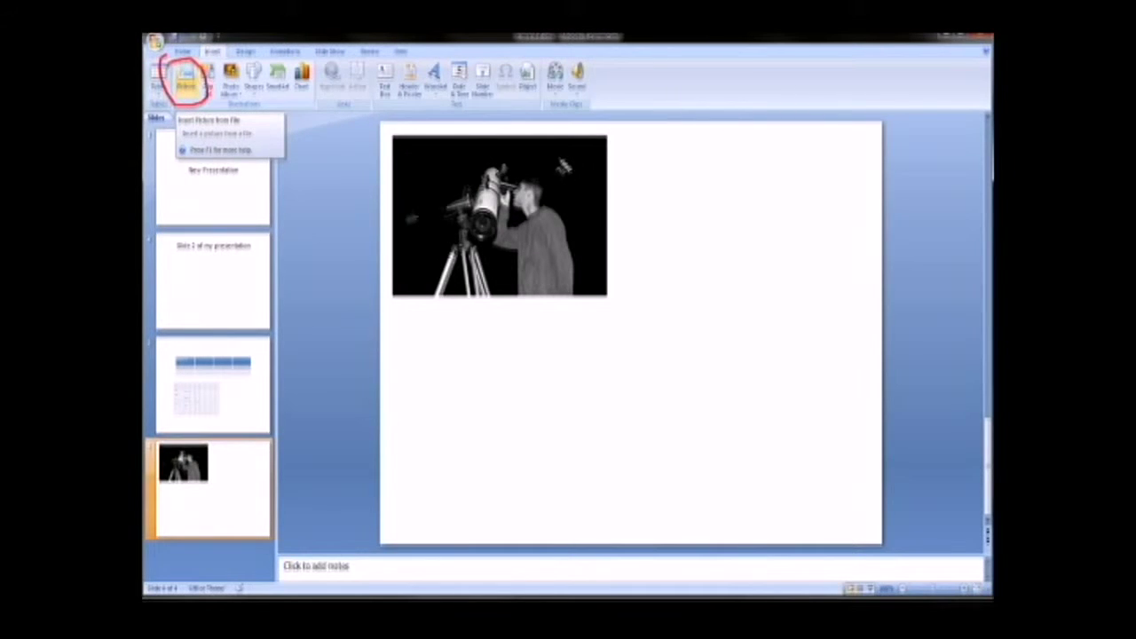
click(598, 291)
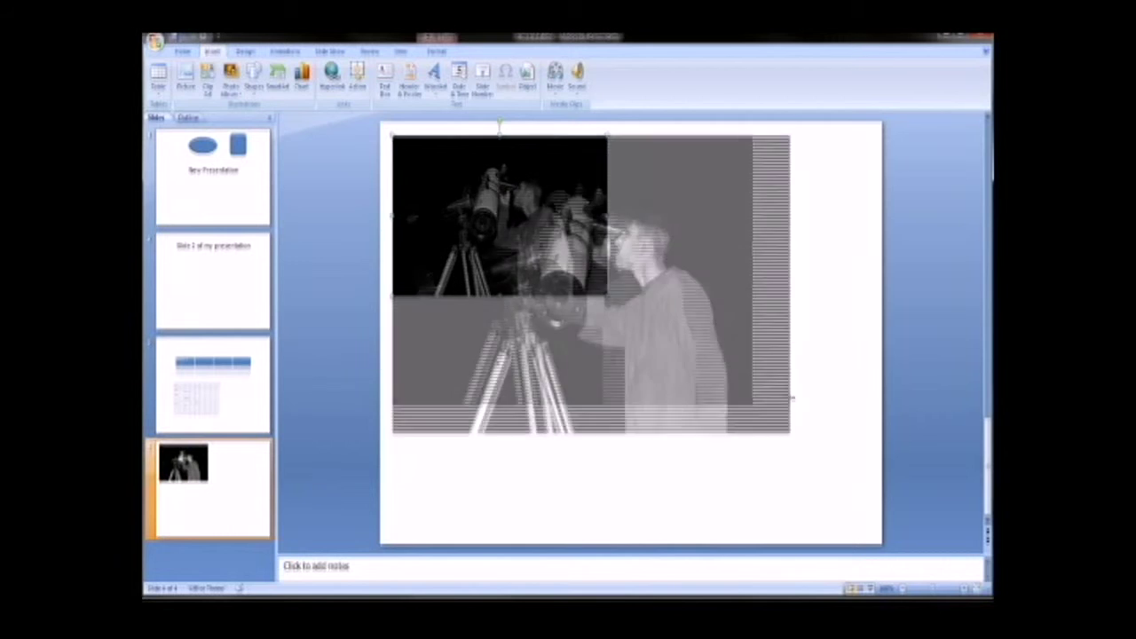
drag(523, 229, 526, 232)
drag(488, 191, 800, 203)
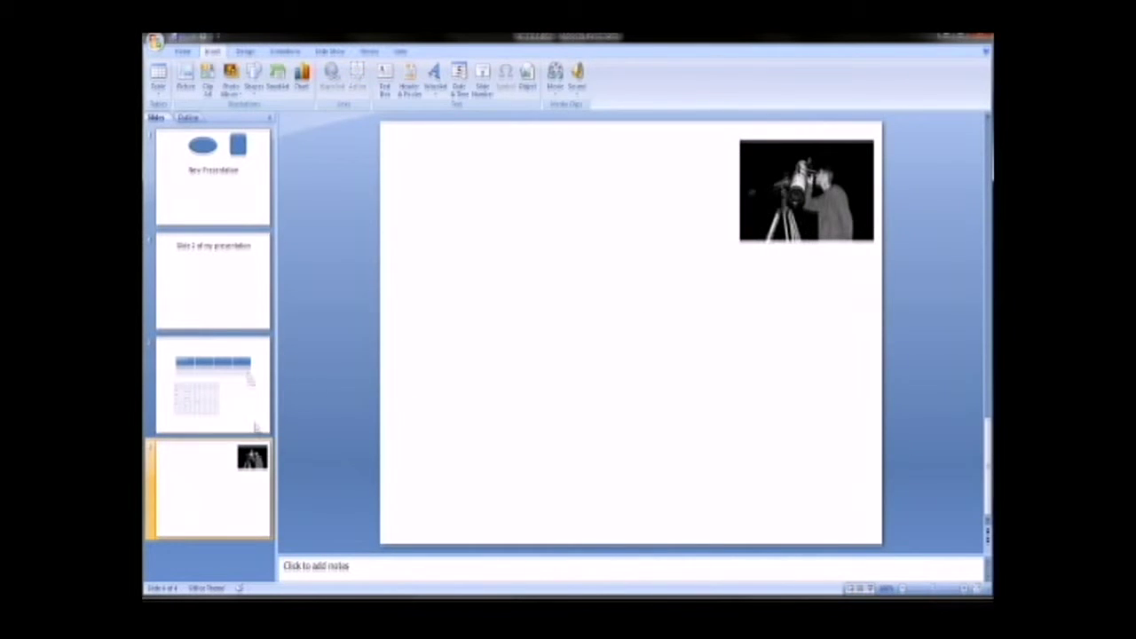
drag(255, 427, 270, 404)
click(213, 490)
drag(197, 451, 164, 360)
click(235, 515)
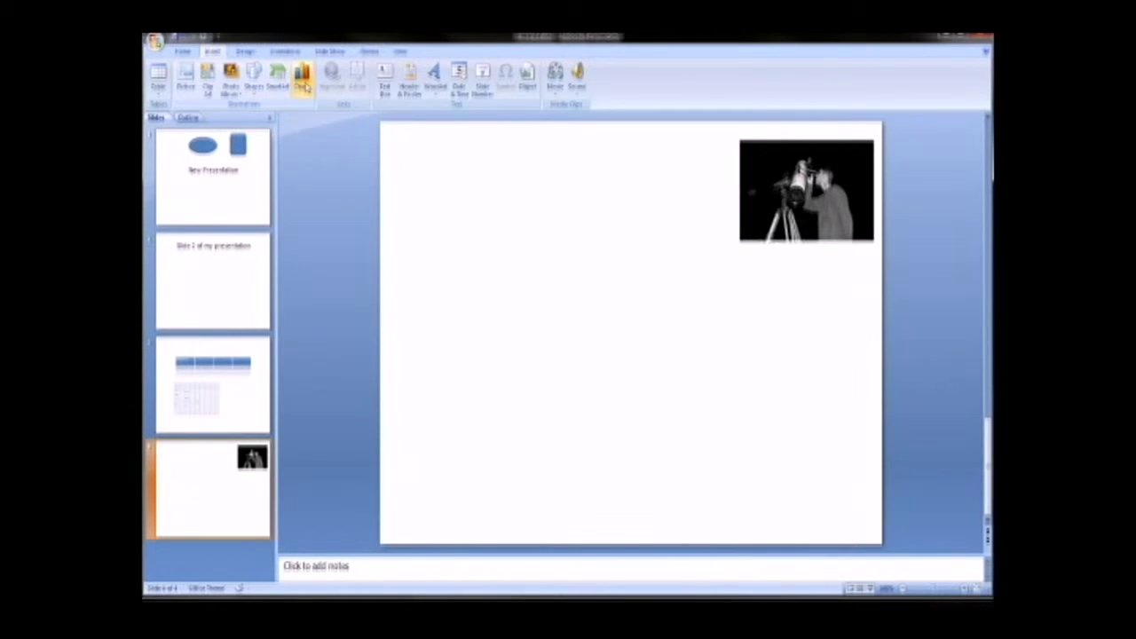
Add a text box reading "Slide 4" near the slide's upper-left corner and narrow it to fit its text
click(384, 84)
drag(402, 140, 707, 242)
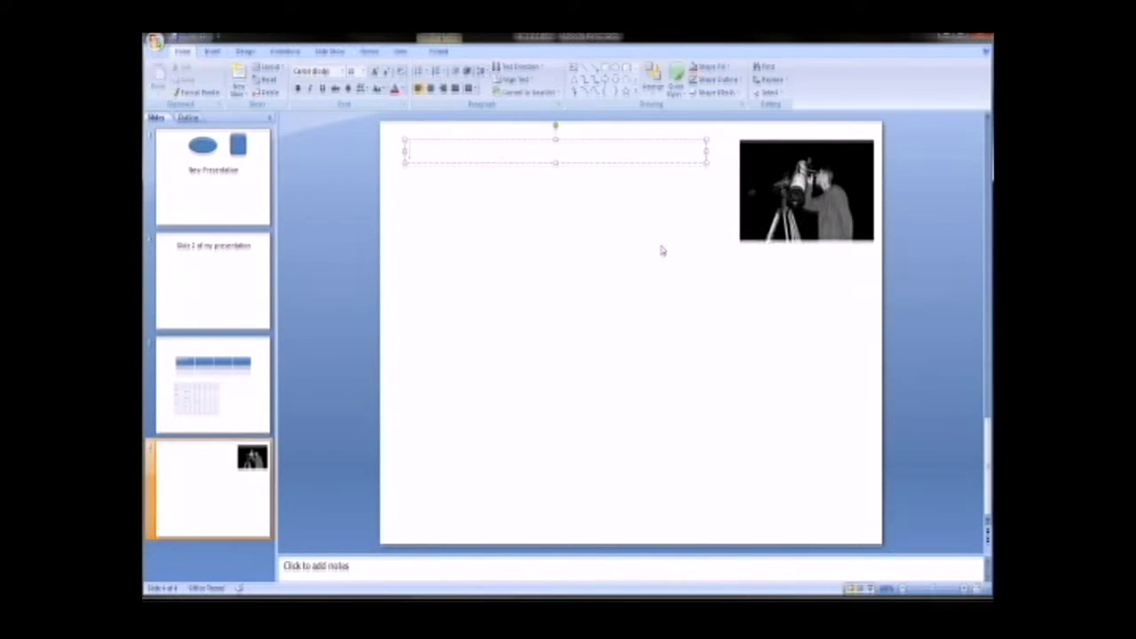
text(Slide 4)
click(474, 215)
click(436, 152)
drag(703, 155, 472, 147)
Add a second text box below the "Slide 4" text with the sample text "hsdfjksdahfsakjl"
click(212, 51)
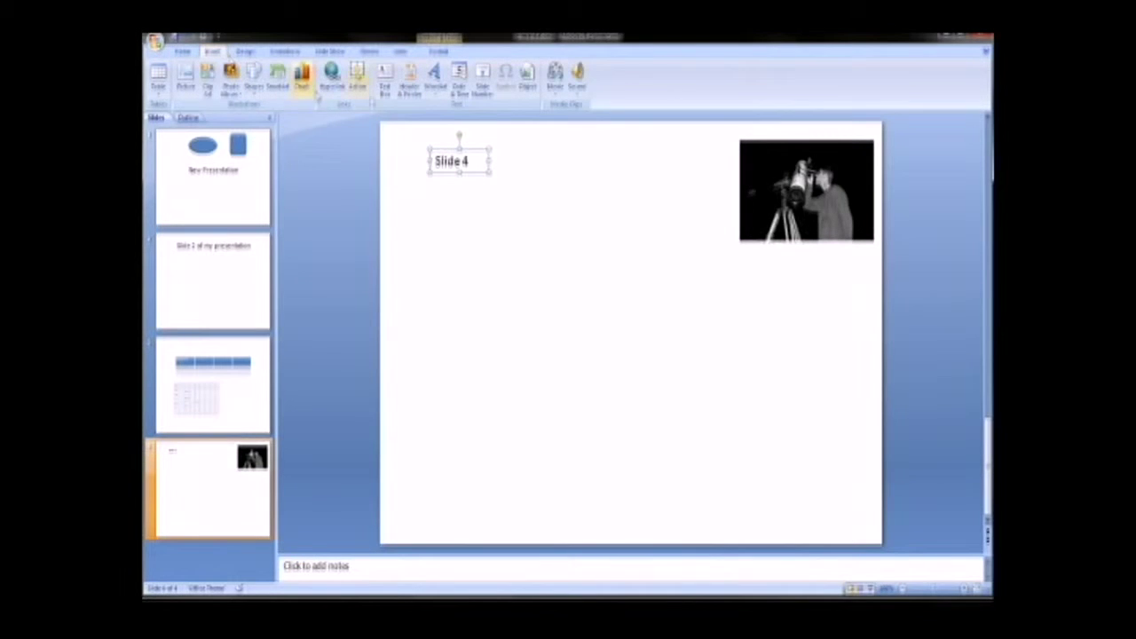
click(385, 84)
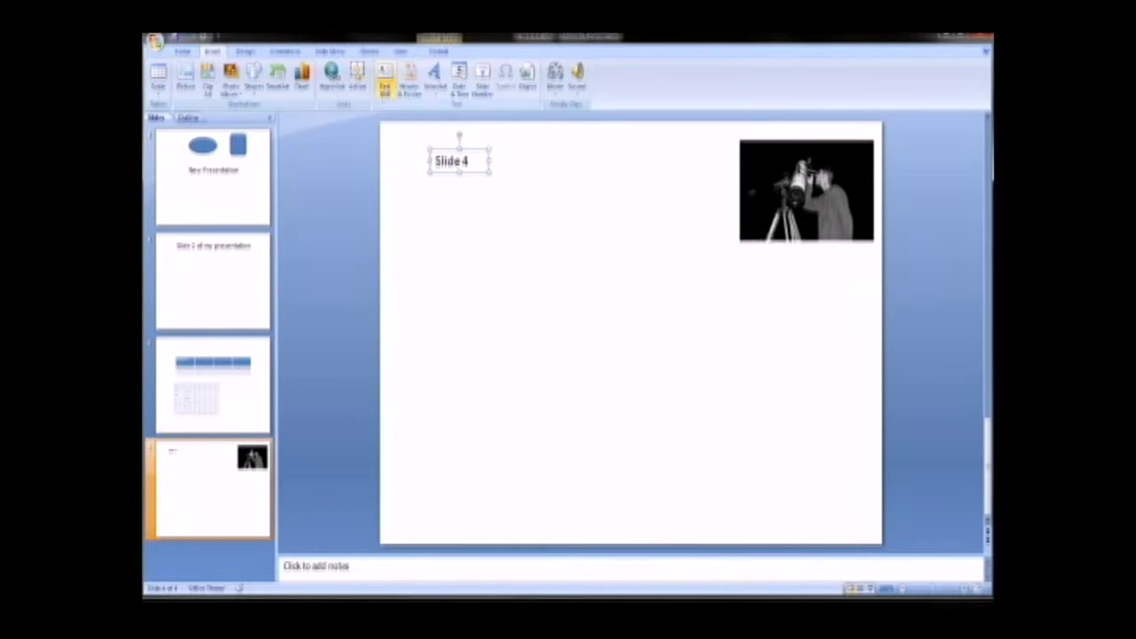
drag(429, 211, 611, 304)
text(hsdfjksdahfsakj)
click(595, 286)
click(519, 233)
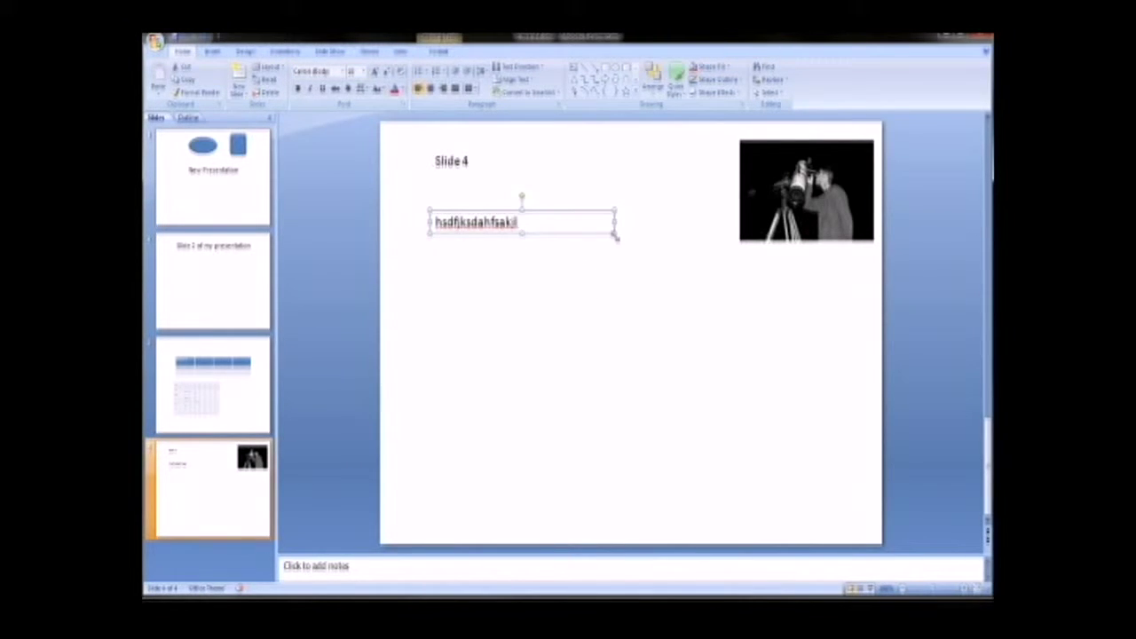
Tilt the sample text box so its text slopes upward, narrow it, and place it just below the "Slide 4" text
drag(614, 236, 659, 324)
drag(613, 218, 609, 257)
mouse_move(543, 243)
mouse_down()
mouse_move(554, 244)
mouse_move(525, 234)
mouse_move(527, 246)
mouse_up()
click(605, 282)
click(523, 292)
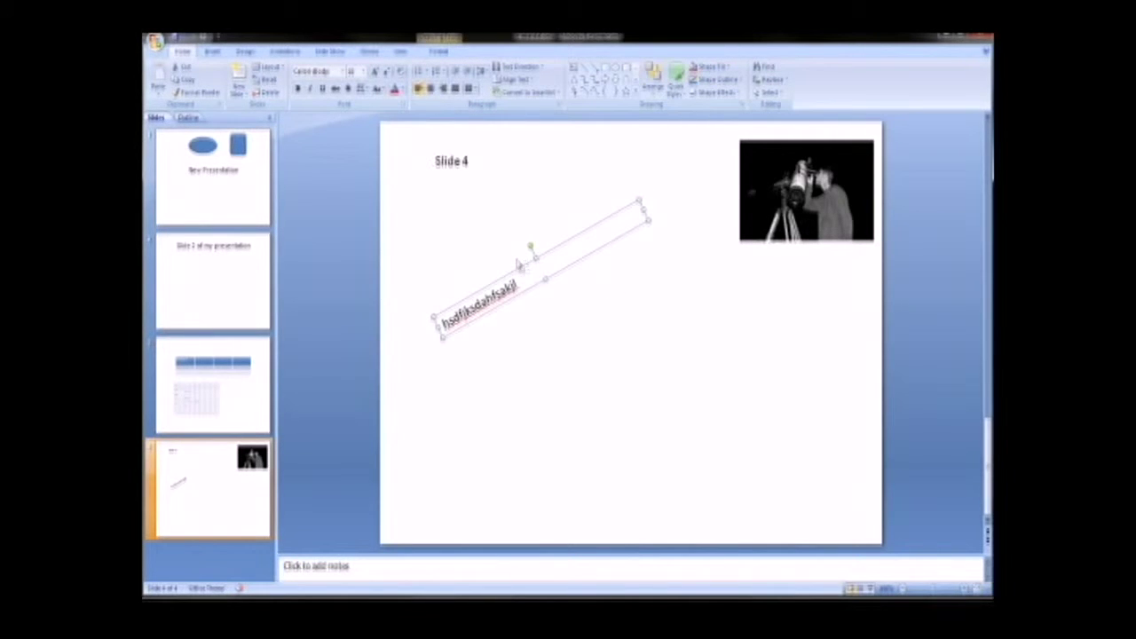
drag(521, 264, 505, 195)
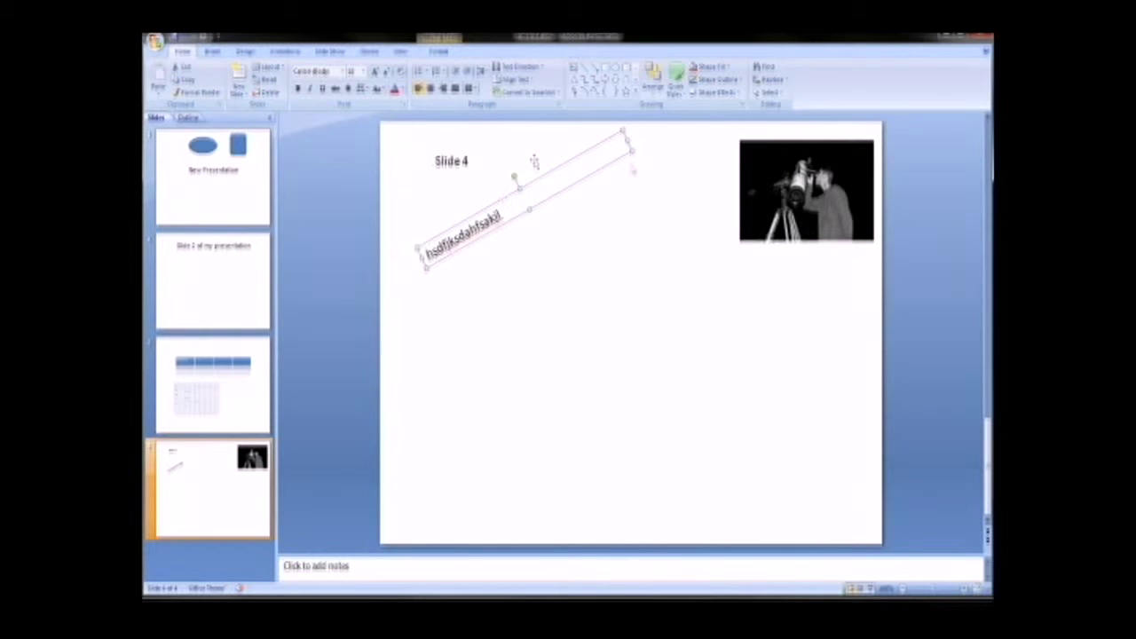
drag(631, 149, 548, 208)
click(544, 265)
Insert the "AND Query" movie file from the Desktop onto slide 4, set to start when clicked
click(218, 54)
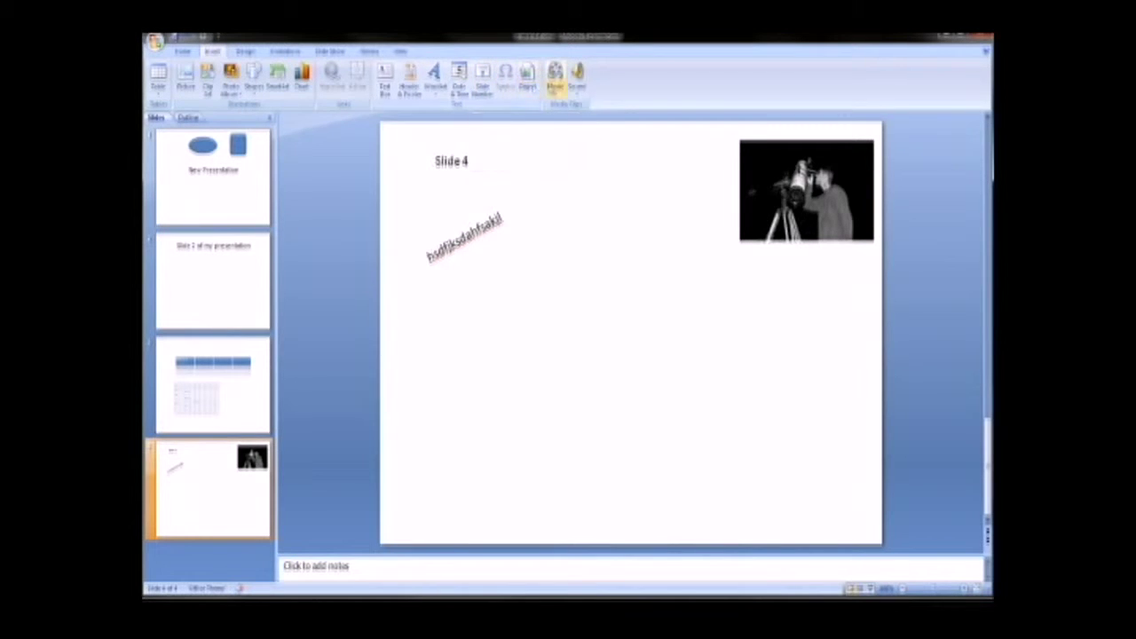
click(557, 93)
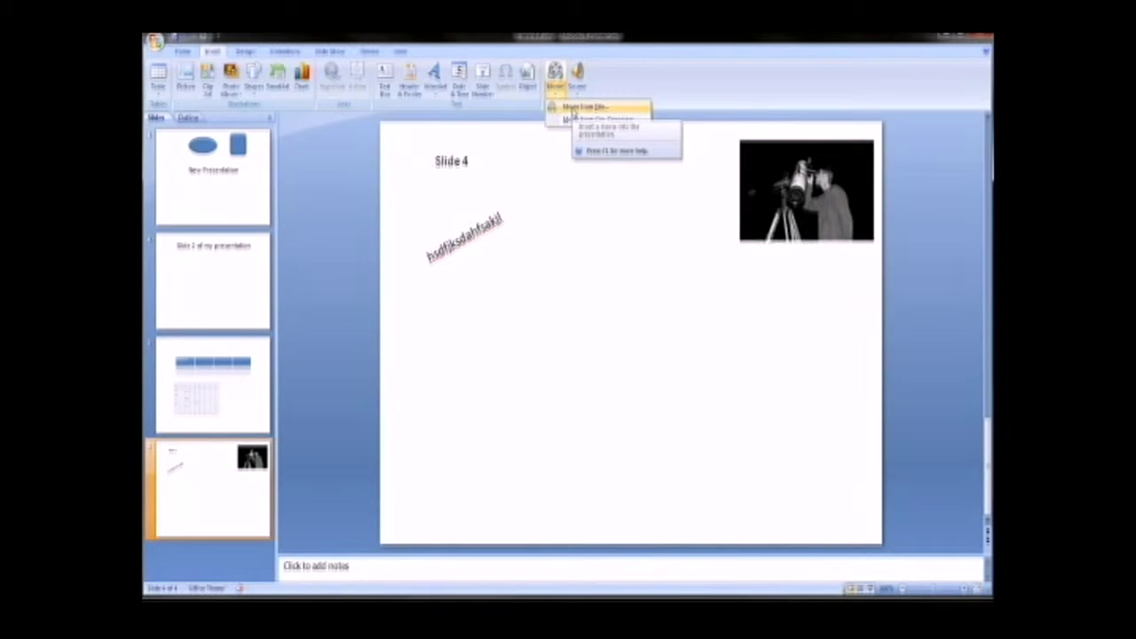
click(574, 109)
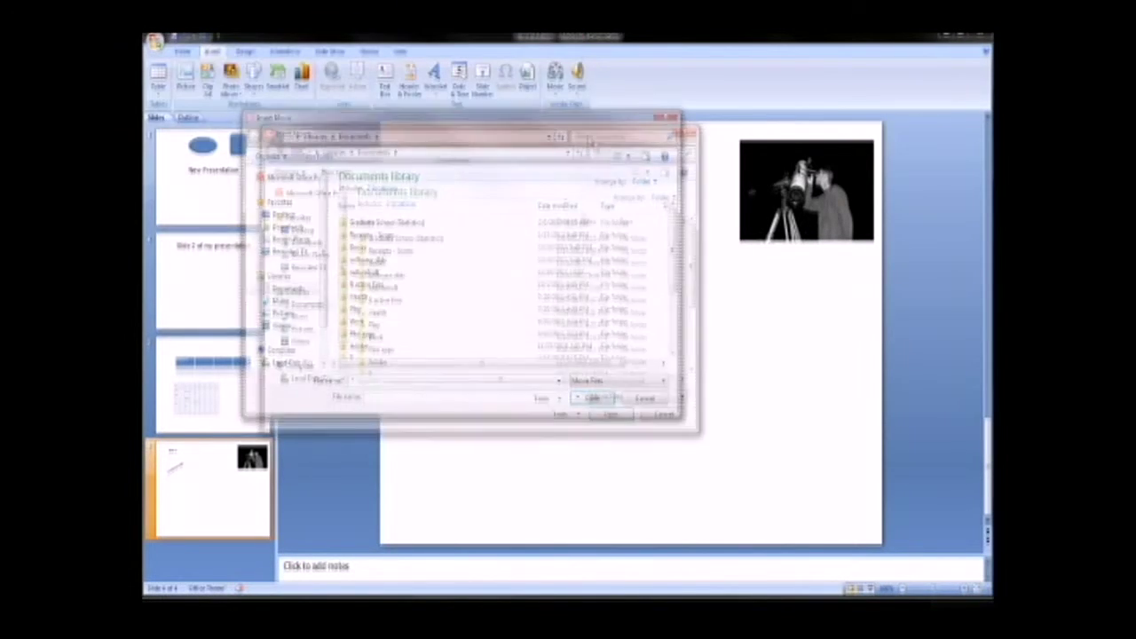
click(301, 341)
double_click(391, 249)
double_click(390, 253)
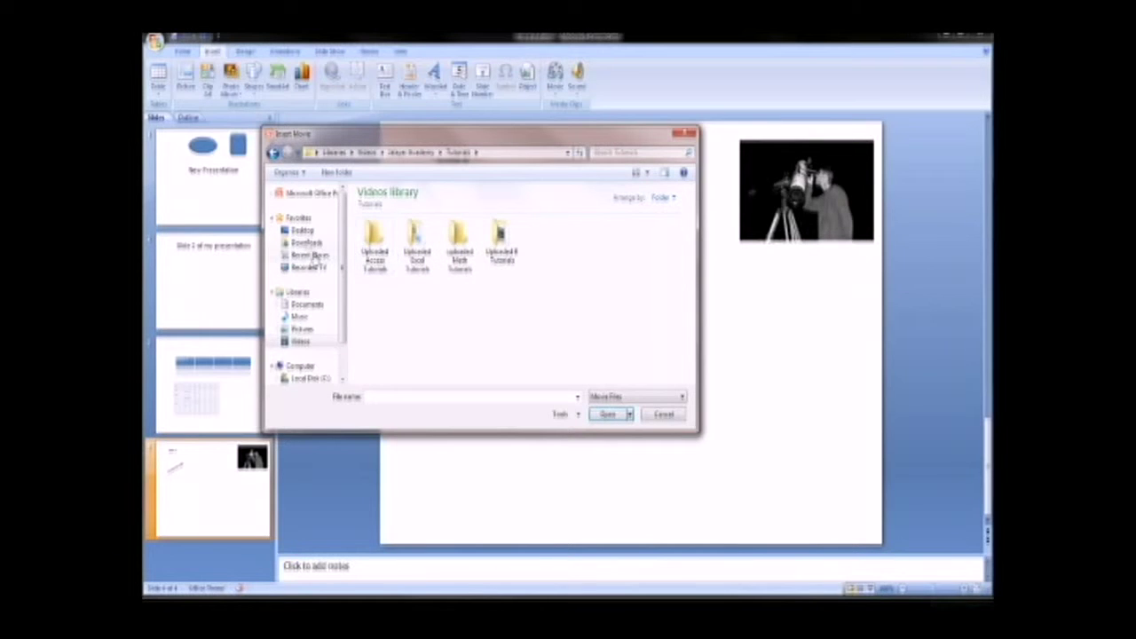
click(303, 231)
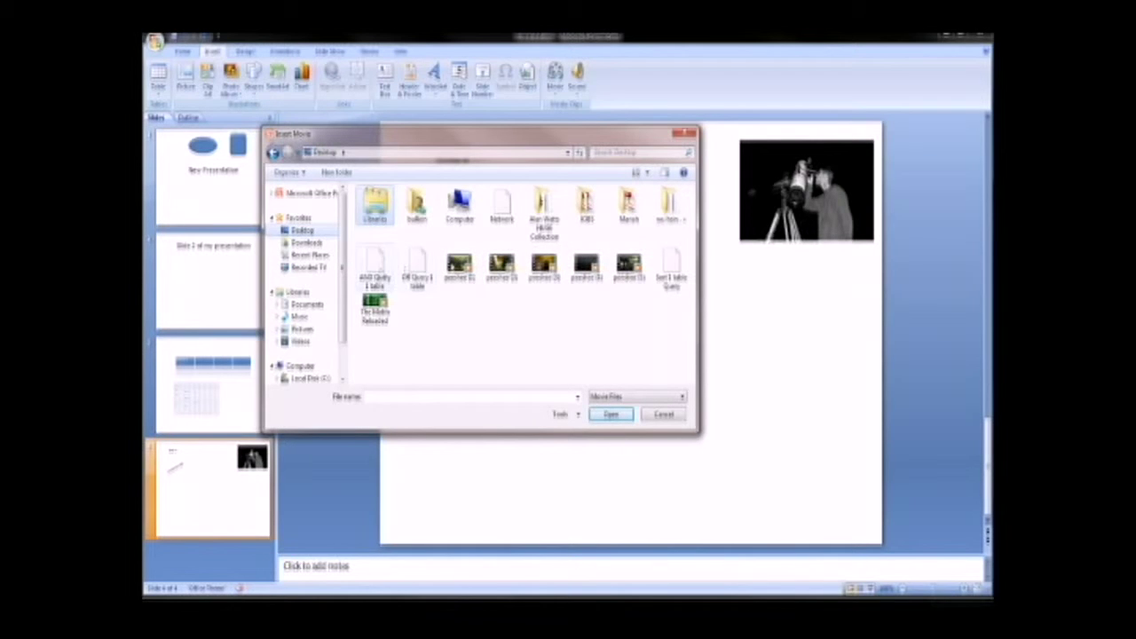
click(380, 273)
click(609, 415)
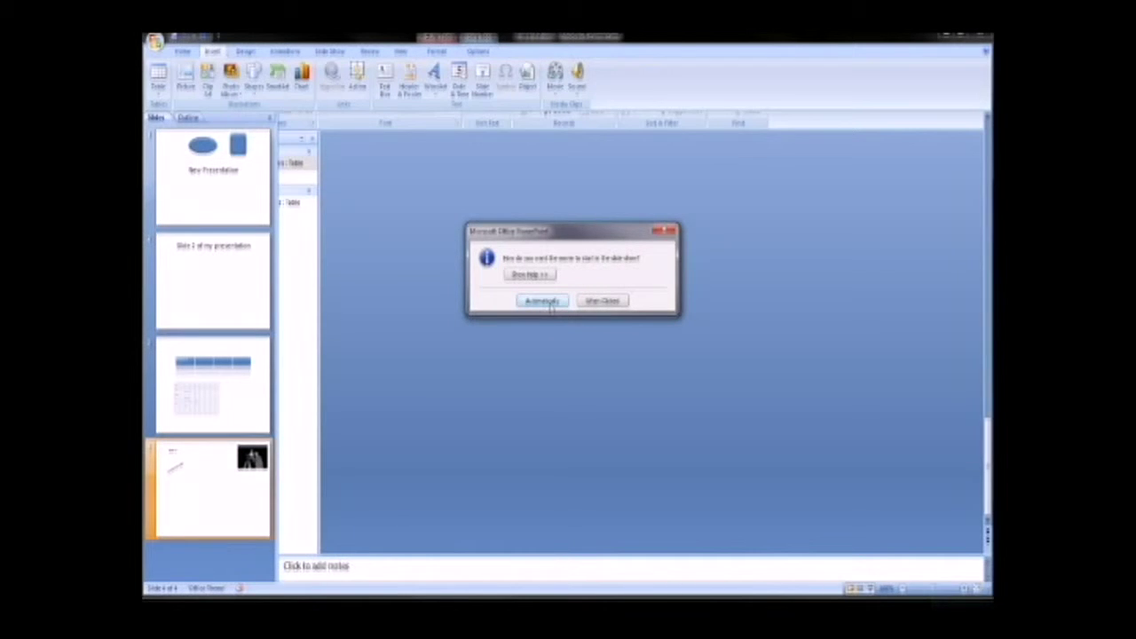
click(602, 301)
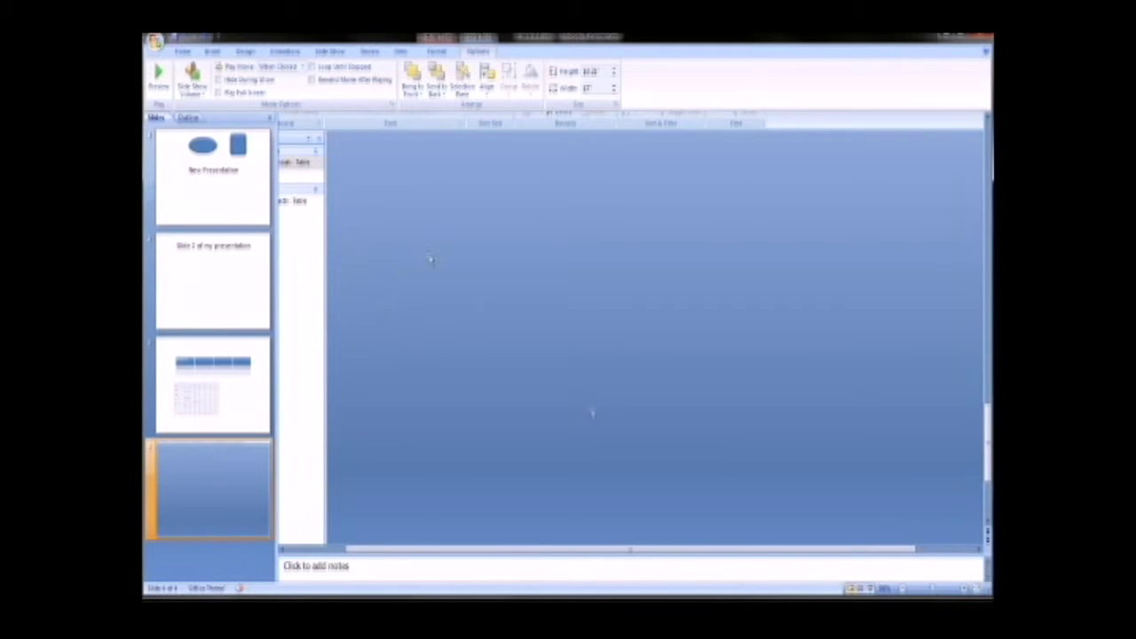
Shrink the inserted movie to about 5.5 inches wide and place it in the middle of slide 4
scroll(598, 428, down, 6)
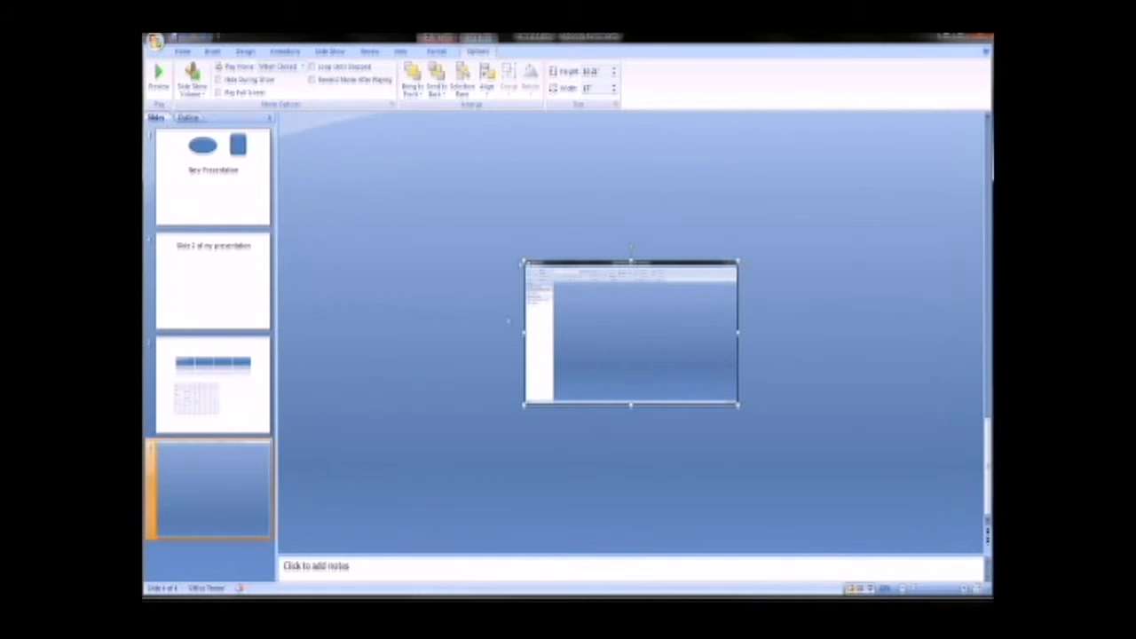
drag(524, 262, 653, 349)
drag(738, 406, 628, 340)
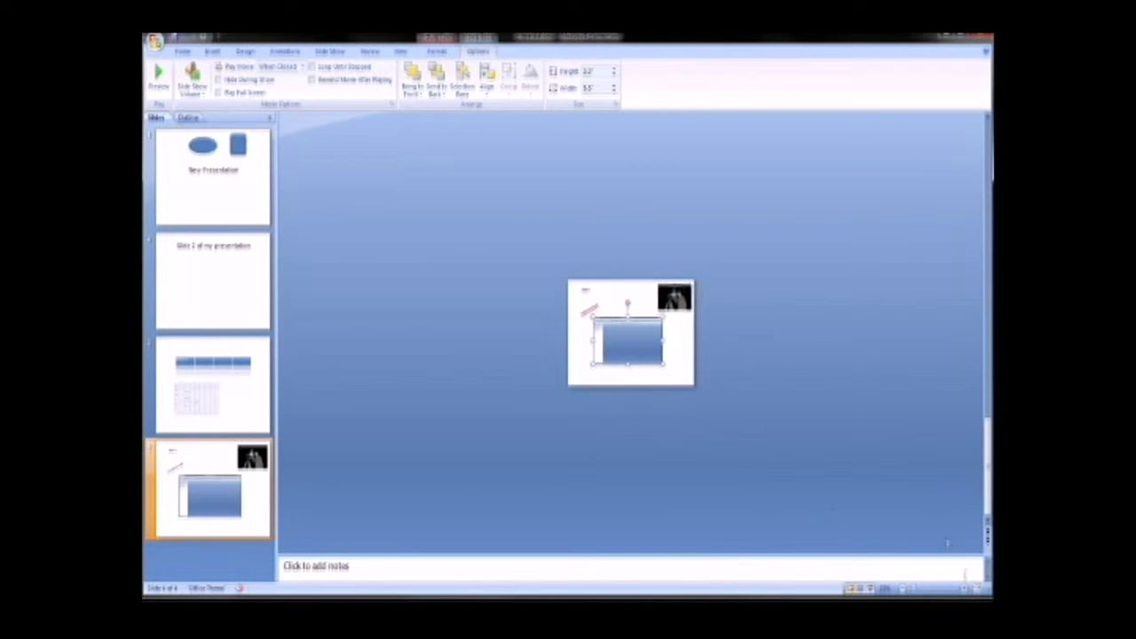
Examine slide 4 with its resized movie at several zoom levels
click(965, 590)
click(965, 590)
click(966, 590)
click(965, 590)
click(965, 590)
click(965, 590)
click(966, 590)
click(966, 590)
click(900, 590)
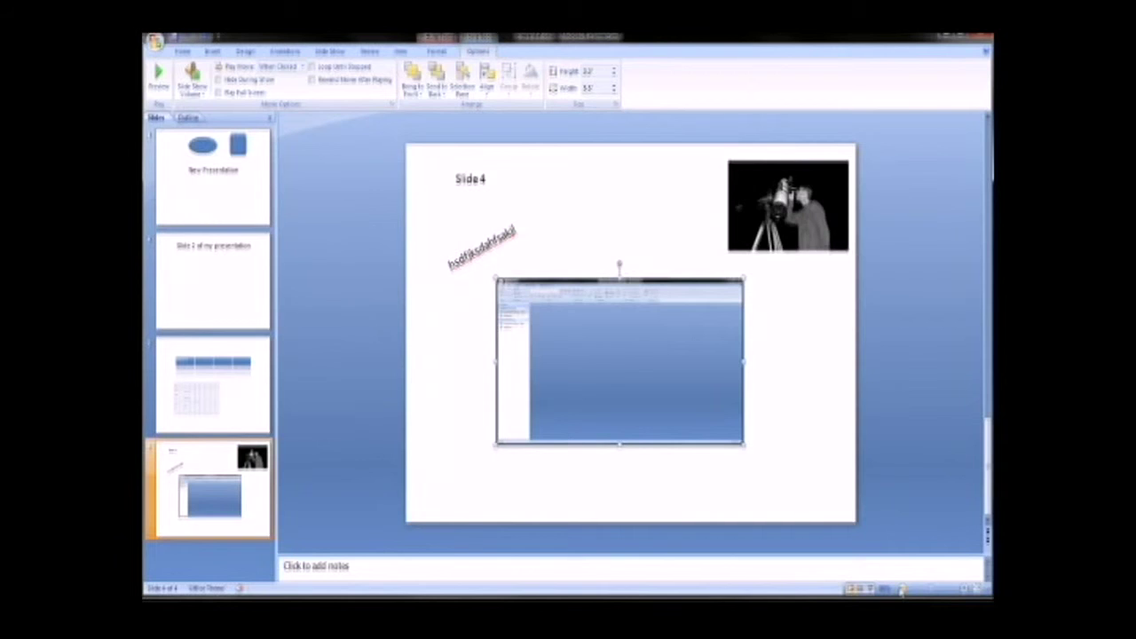
click(901, 590)
click(900, 590)
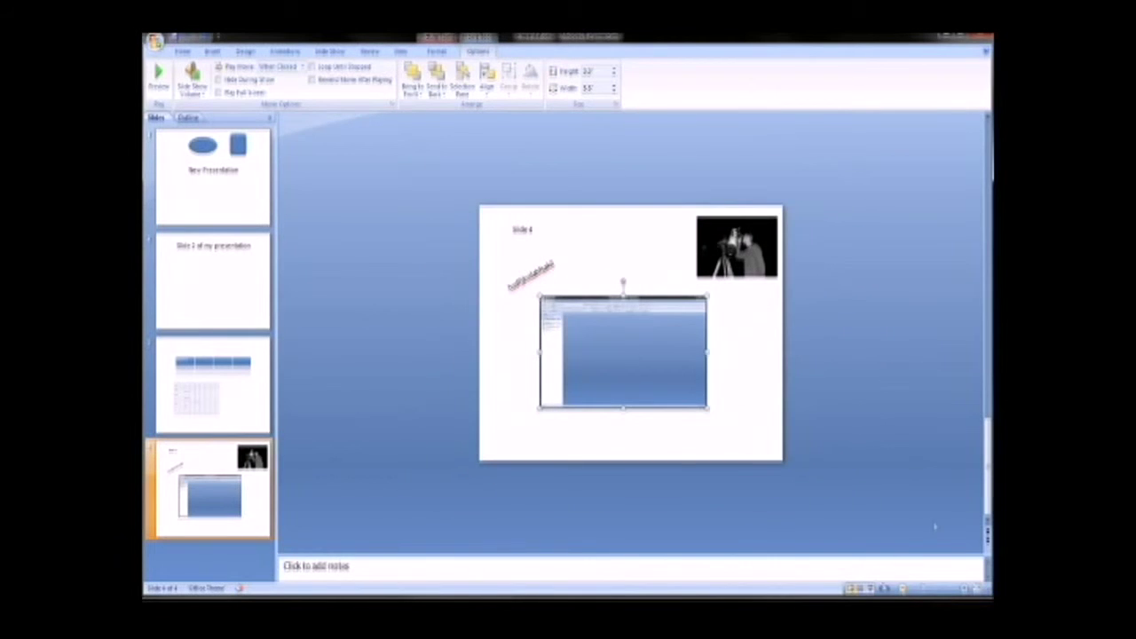
mouse_move(905, 512)
mouse_down()
mouse_move(987, 543)
mouse_move(976, 599)
mouse_move(849, 546)
mouse_move(856, 537)
mouse_up()
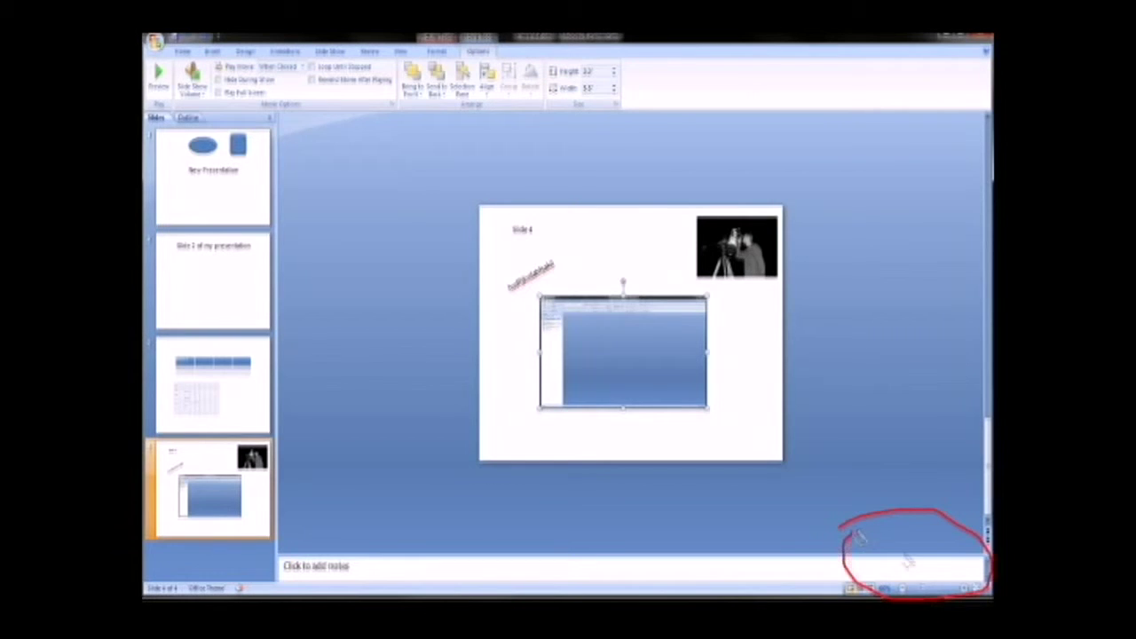